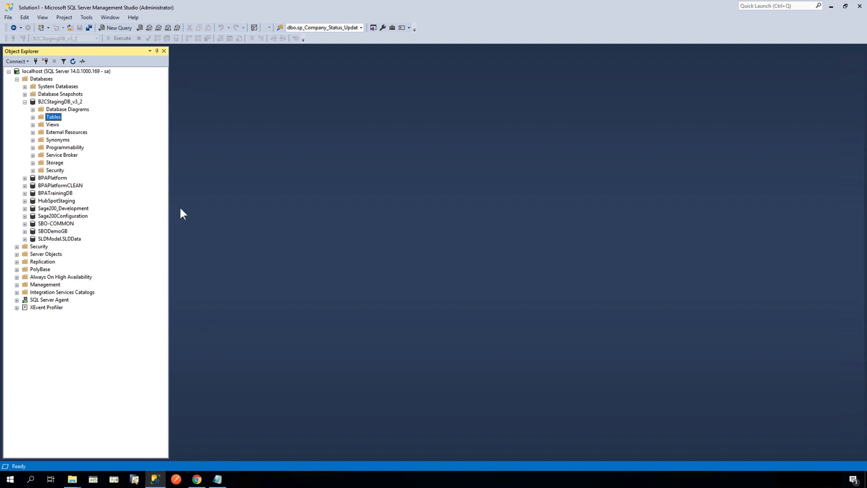
Open the script "5 - Carrier tables and SPs.sql" from the StagingDBSetup folder, execute it on B2CStagingDB_v3_2 and close it.
{"action": "left_click", "coordinate": [8, 17]}
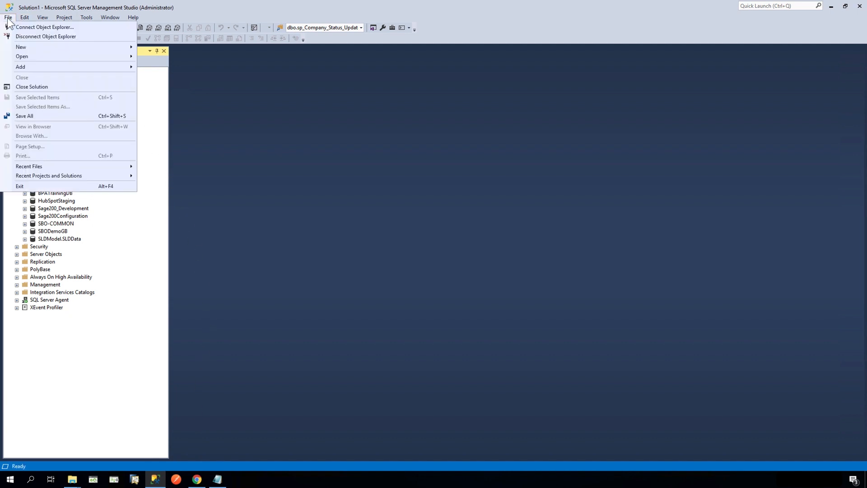
{"action": "mouse_move", "coordinate": [35, 56]}
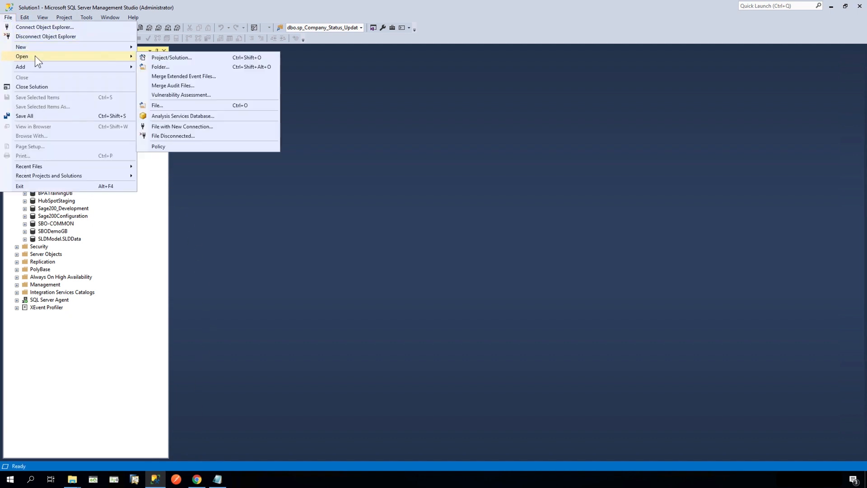
{"action": "left_click", "coordinate": [167, 104]}
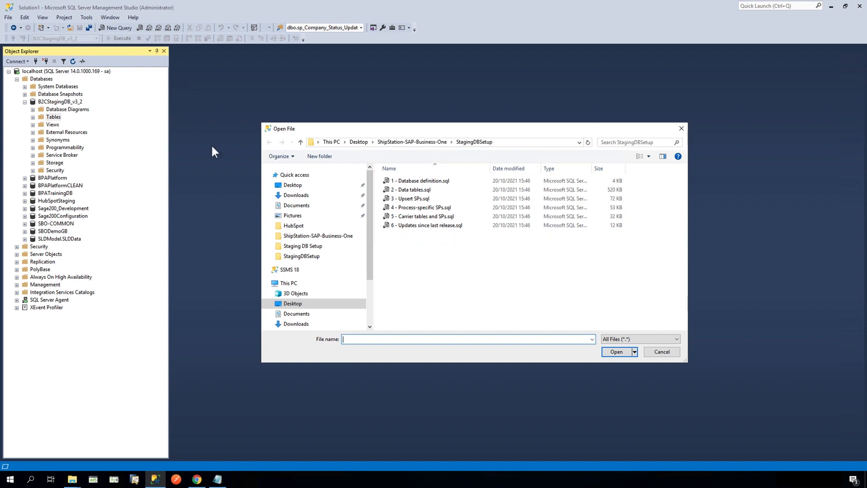
{"action": "left_click", "coordinate": [399, 216]}
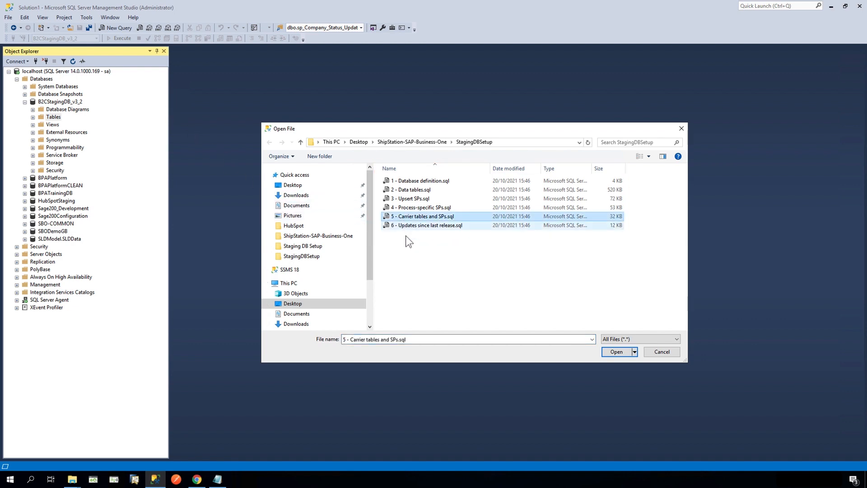
{"action": "left_click", "coordinate": [614, 351]}
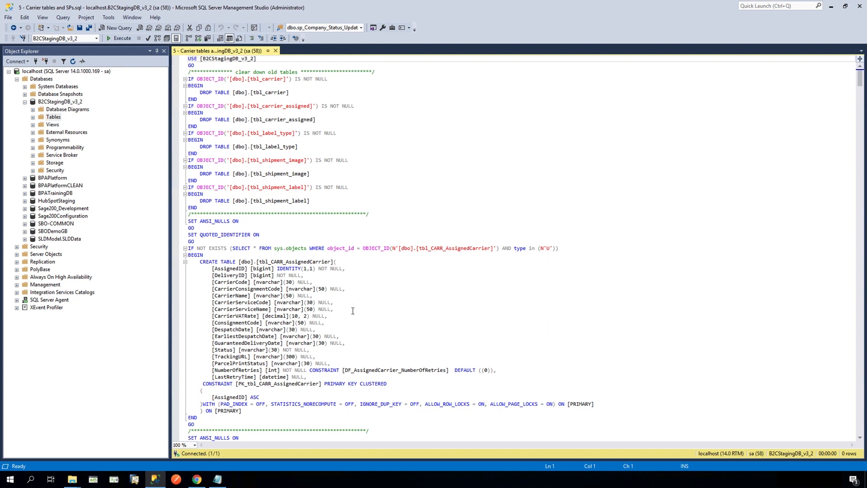
{"action": "left_click", "coordinate": [122, 38]}
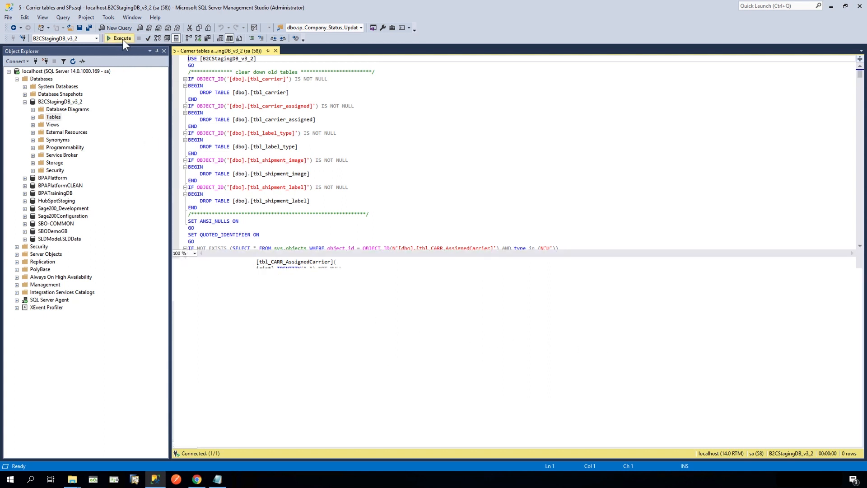
{"action": "left_click", "coordinate": [276, 51]}
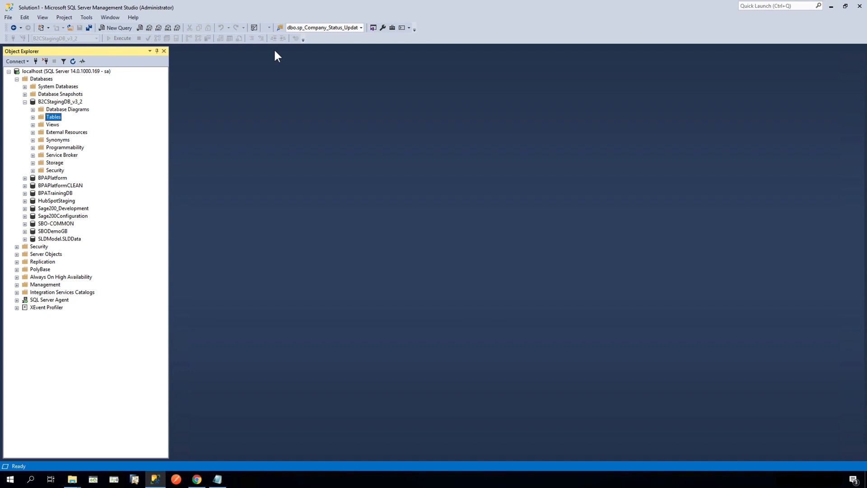
Expand the tables of B2CStagingDB_v3_2 and copy all lines of ShipStation Staging Config.txt from the desktop's ShipStation folder.
{"action": "left_click", "coordinate": [33, 117]}
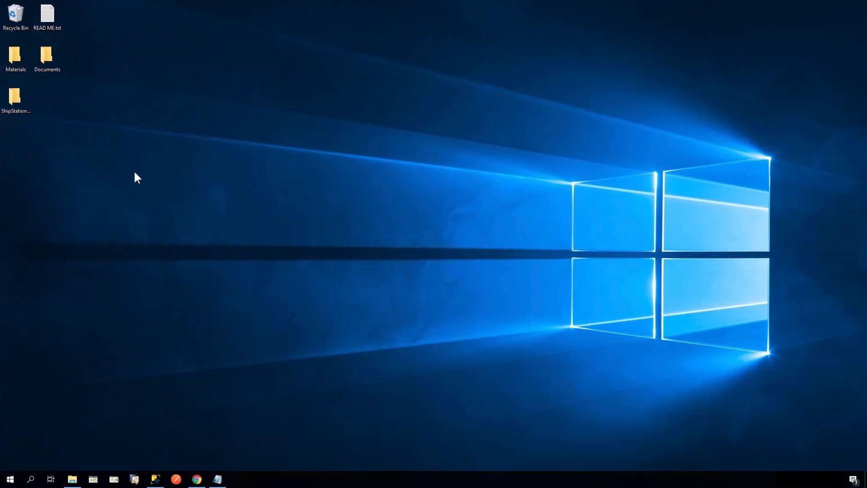
{"action": "double_click", "coordinate": [17, 99]}
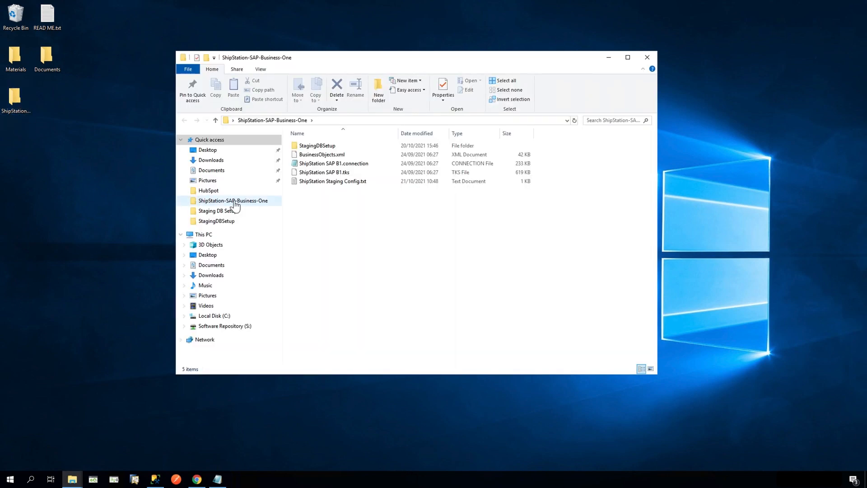
{"action": "double_click", "coordinate": [312, 181]}
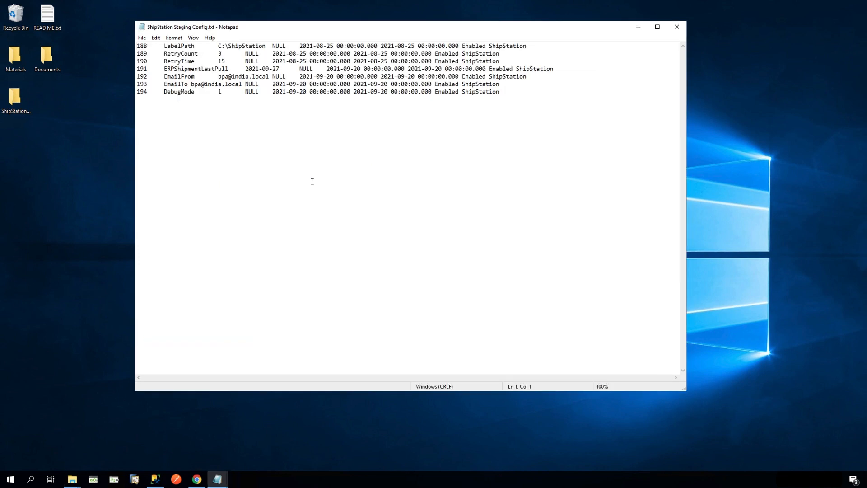
{"action": "key", "text": "ctrl+a"}
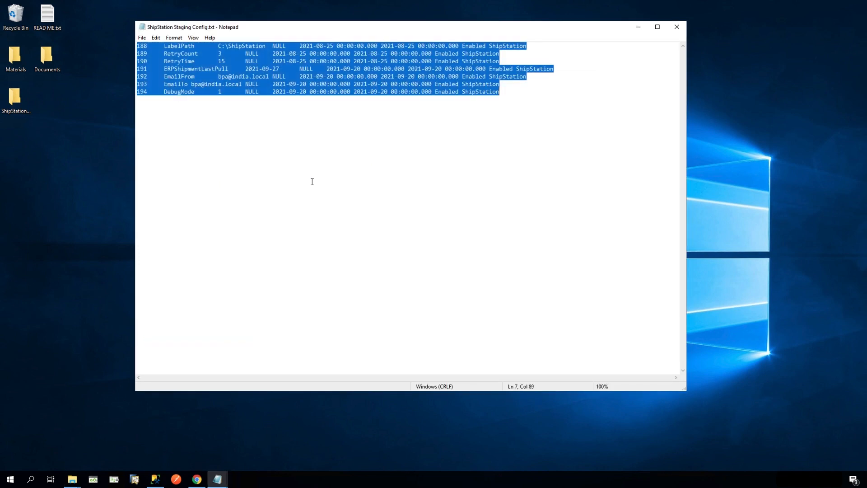
Switch back to SQL Server Management Studio and paste the copied ShipStation configuration lines as new rows in dbo.tbl_config.
{"action": "left_click", "coordinate": [154, 480]}
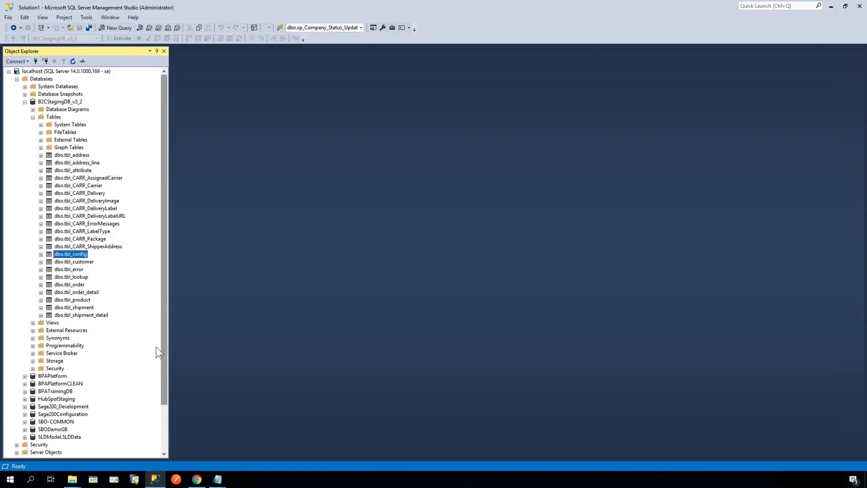
{"action": "right_click", "coordinate": [69, 255]}
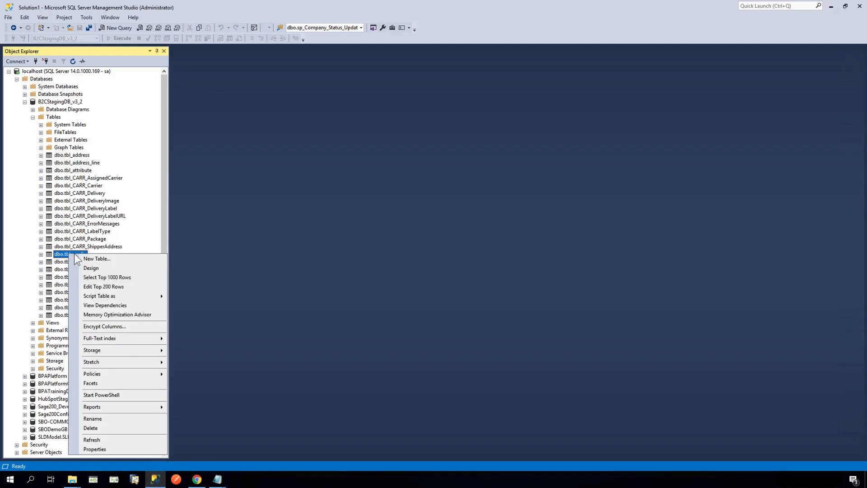
{"action": "left_click", "coordinate": [110, 287]}
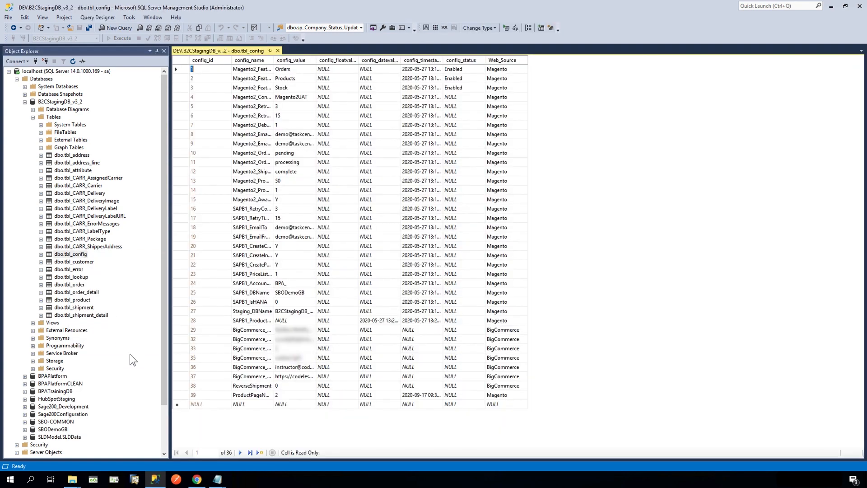
{"action": "left_click", "coordinate": [185, 405]}
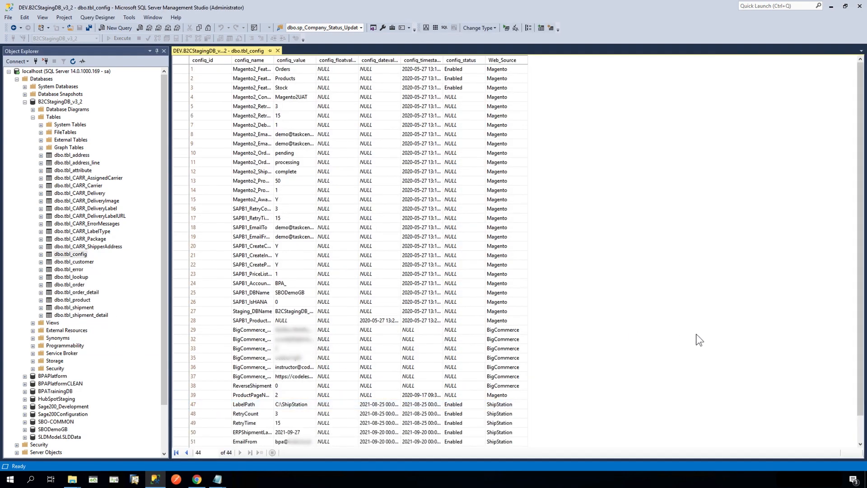
{"action": "left_click_drag", "start_coordinate": [861, 376], "coordinate": [863, 415]}
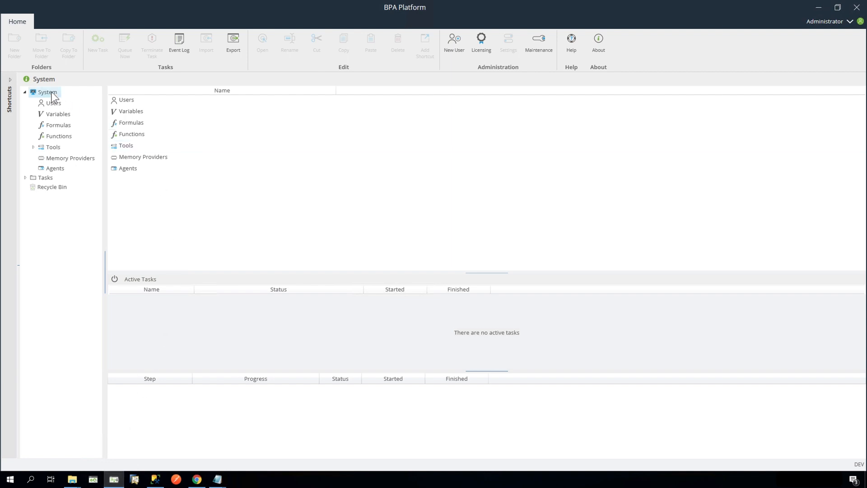
In BPA Platform, add a Microsoft SQL Server Connector connection named CourierStaging.
{"action": "left_click", "coordinate": [54, 148]}
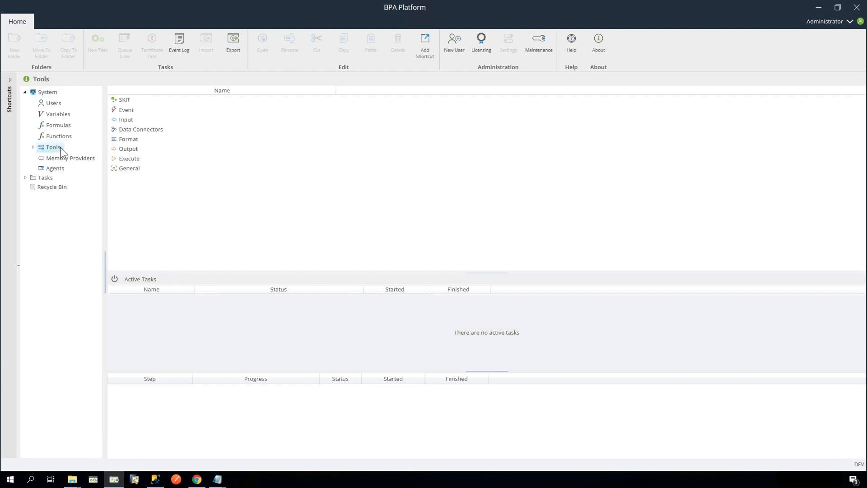
{"action": "double_click", "coordinate": [150, 130]}
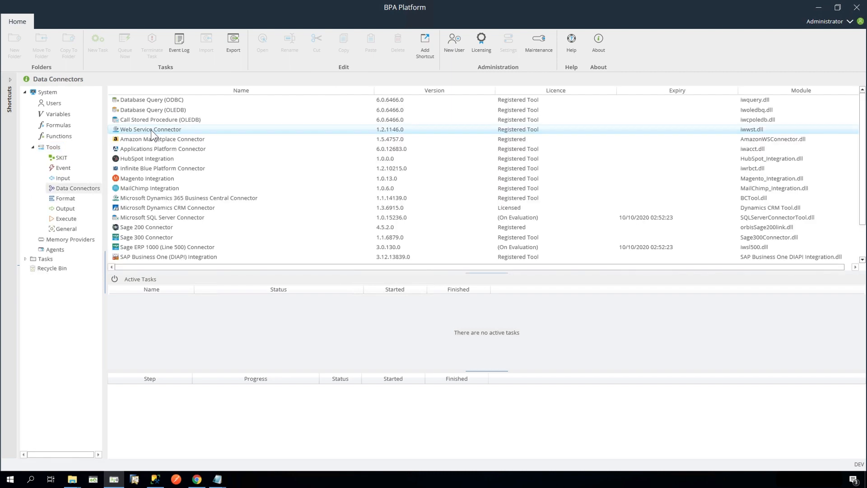
{"action": "double_click", "coordinate": [205, 218]}
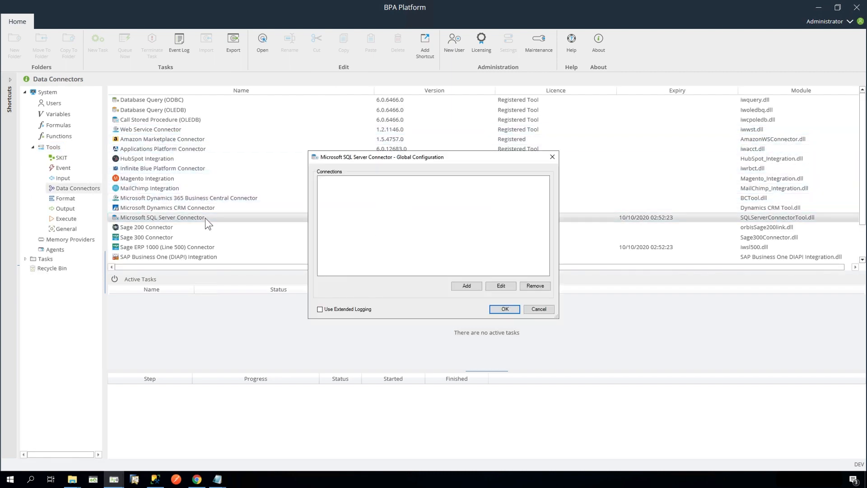
{"action": "left_click", "coordinate": [463, 285]}
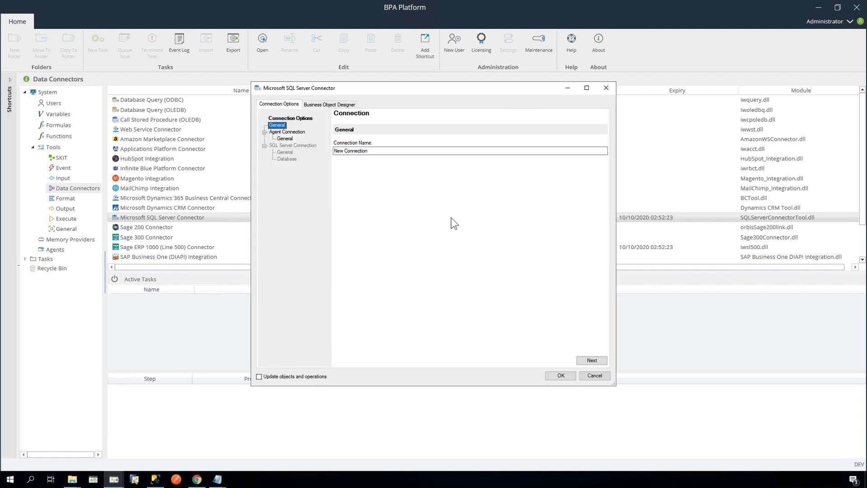
{"action": "triple_click", "coordinate": [394, 153]}
{"action": "type", "text": "Co"}
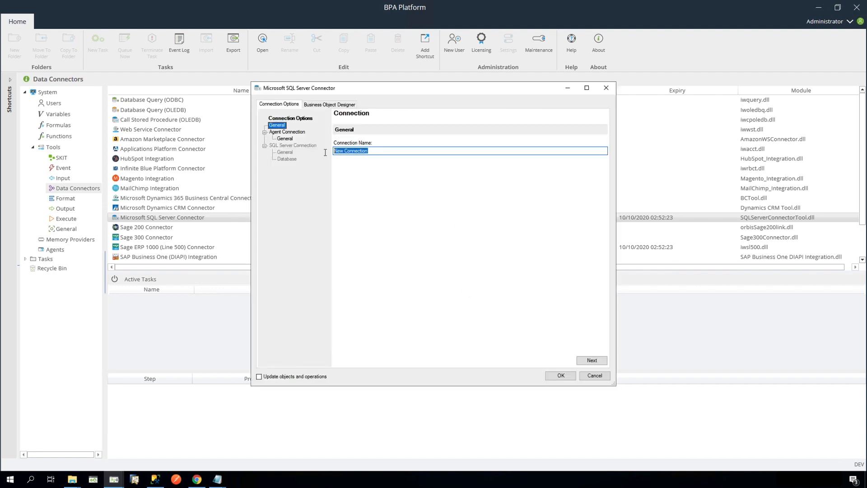
{"action": "type", "text": "urierStagi"}
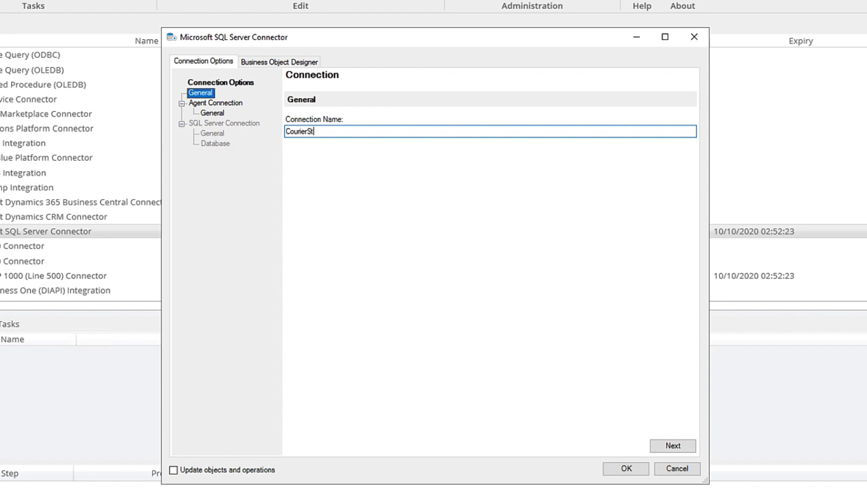
{"action": "type", "text": "ng"}
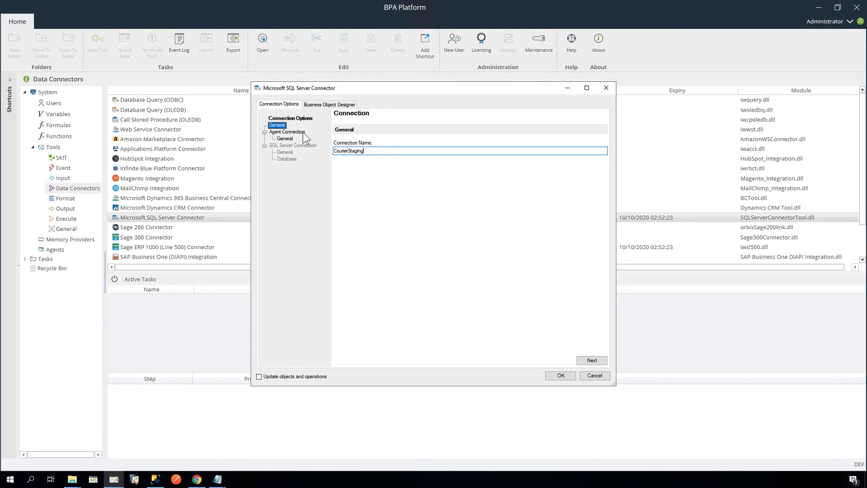
Set the agent connection to use localhost and test it.
{"action": "left_click", "coordinate": [302, 132]}
{"action": "left_click", "coordinate": [291, 139]}
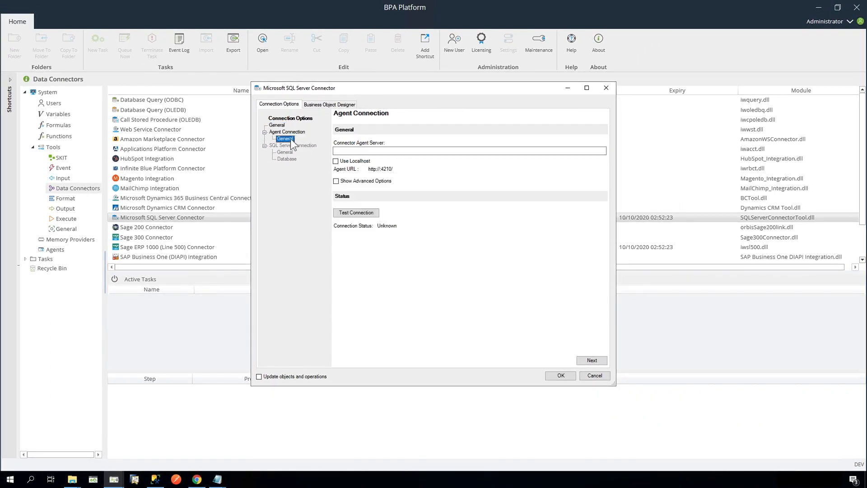
{"action": "left_click", "coordinate": [336, 161]}
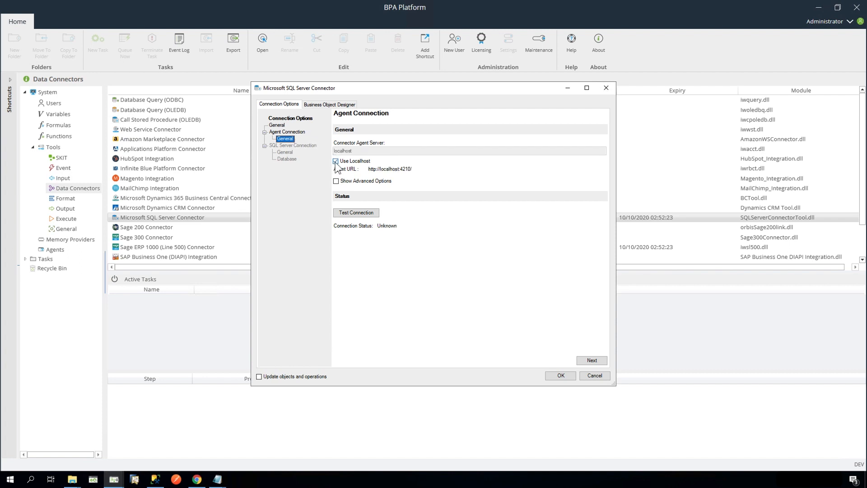
{"action": "left_click", "coordinate": [370, 213]}
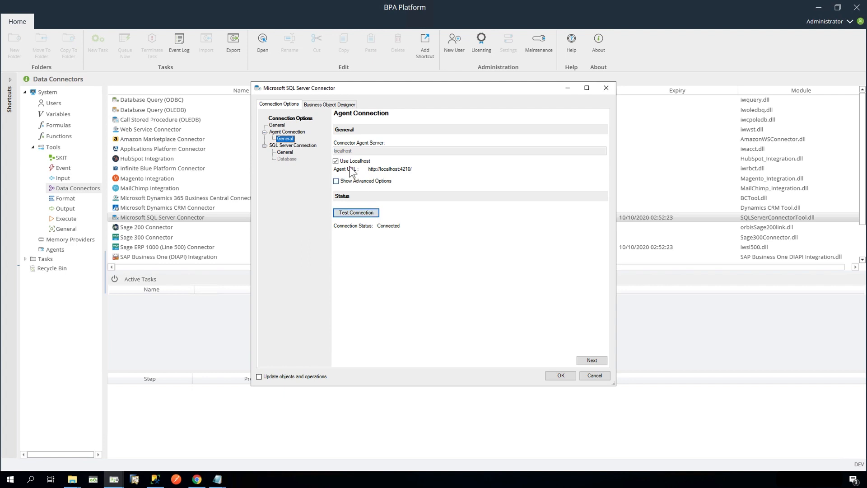
Set the SQL Server connection to localhost, enter SQL username sa and the SQL password, and test the connection.
{"action": "left_click", "coordinate": [311, 148]}
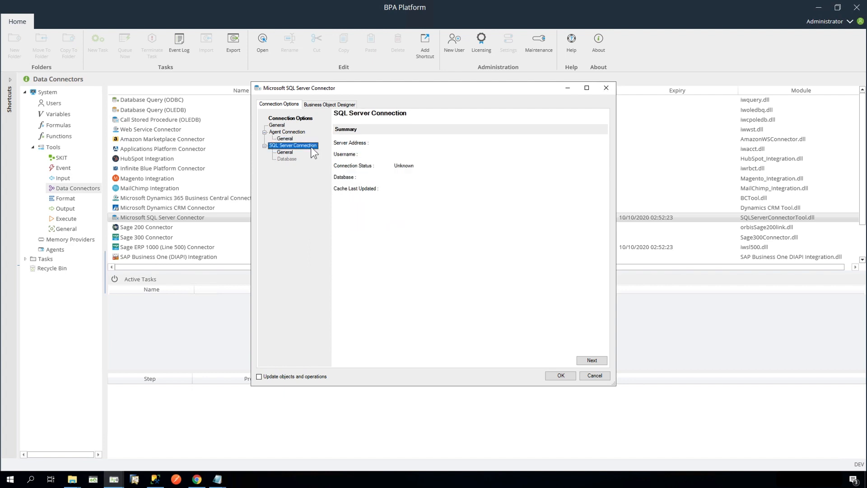
{"action": "left_click", "coordinate": [291, 153]}
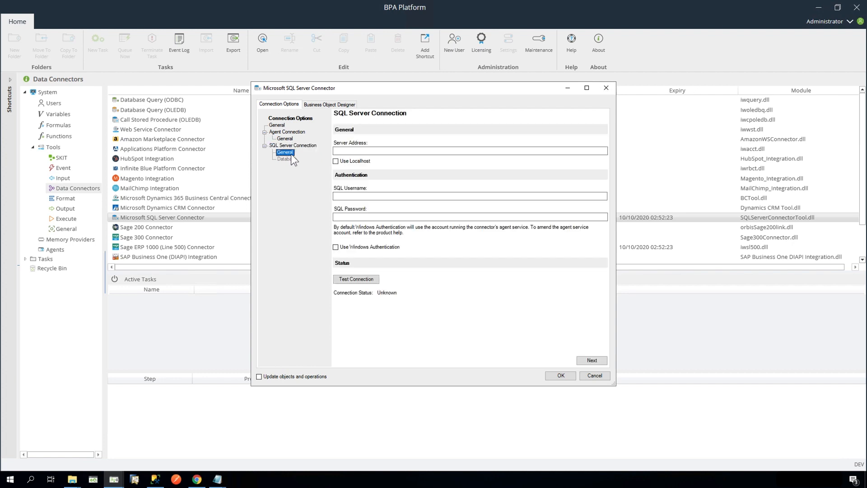
{"action": "left_click", "coordinate": [335, 161]}
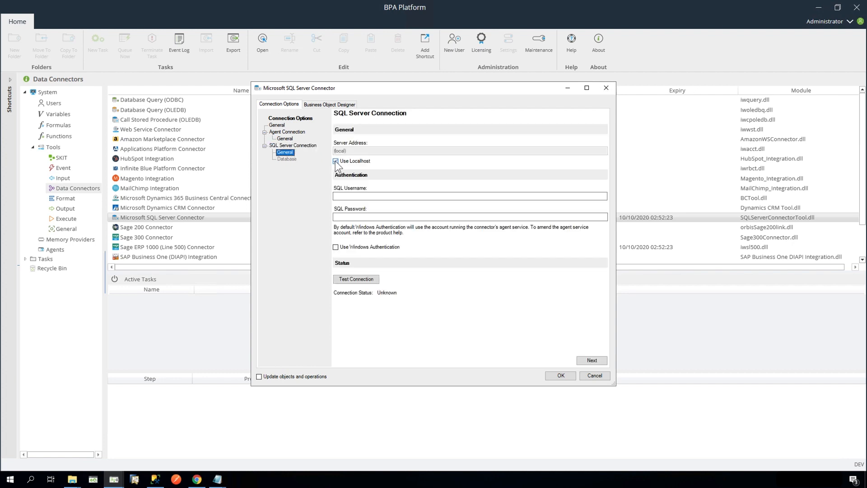
{"action": "left_click", "coordinate": [349, 195]}
{"action": "type", "text": "sa"}
{"action": "key", "text": "Tab"}
{"action": "type", "text": "**********"}
{"action": "left_click", "coordinate": [365, 279]}
Choose B2CStagingDB_v3_2 as the connection's SQL Server database and load its cache.
{"action": "left_click", "coordinate": [287, 159]}
{"action": "left_click", "coordinate": [604, 151]}
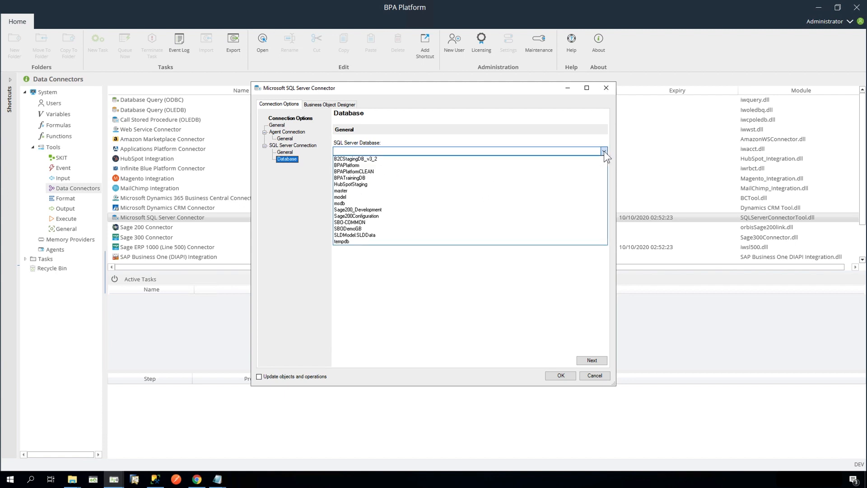
{"action": "left_click", "coordinate": [381, 158]}
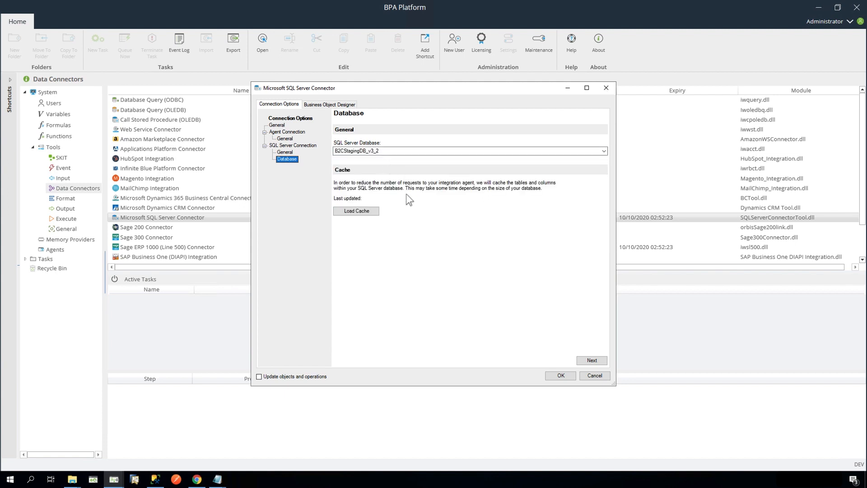
{"action": "left_click", "coordinate": [373, 210]}
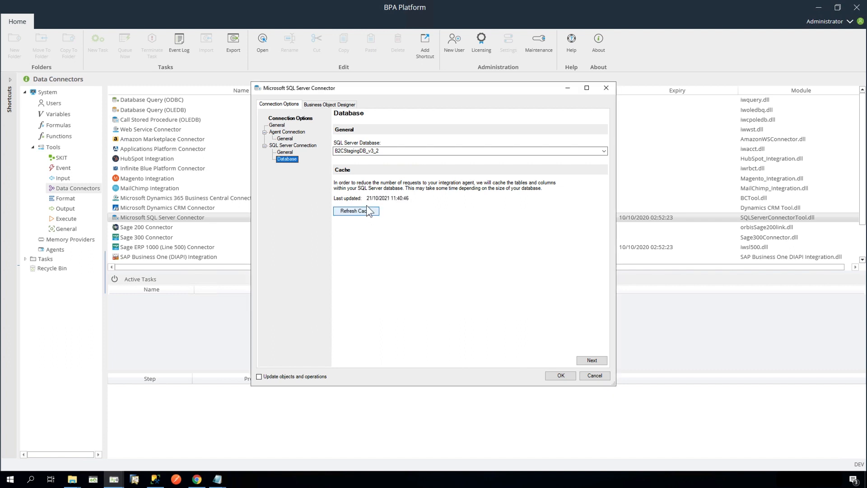
Import business objects from BusinessObjects.xml in the ShipStation-SAP-Business-One folder into the CourierStaging connection and save the connector configuration.
{"action": "left_click", "coordinate": [332, 106]}
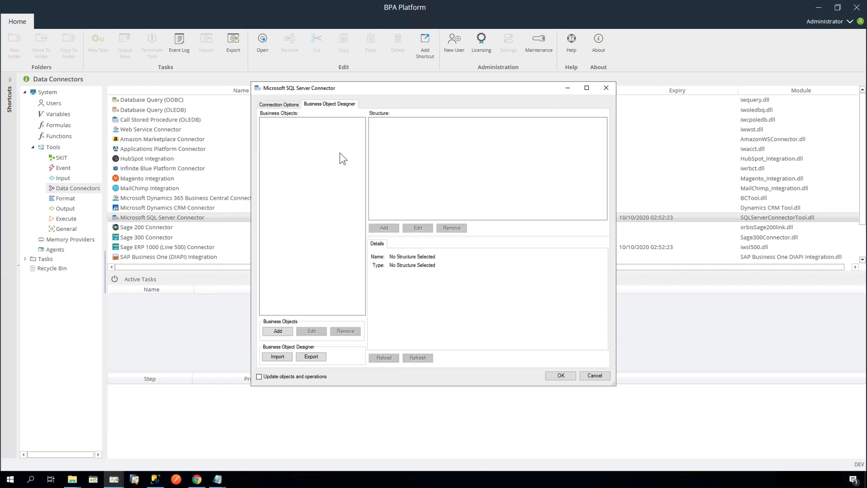
{"action": "left_click", "coordinate": [277, 356]}
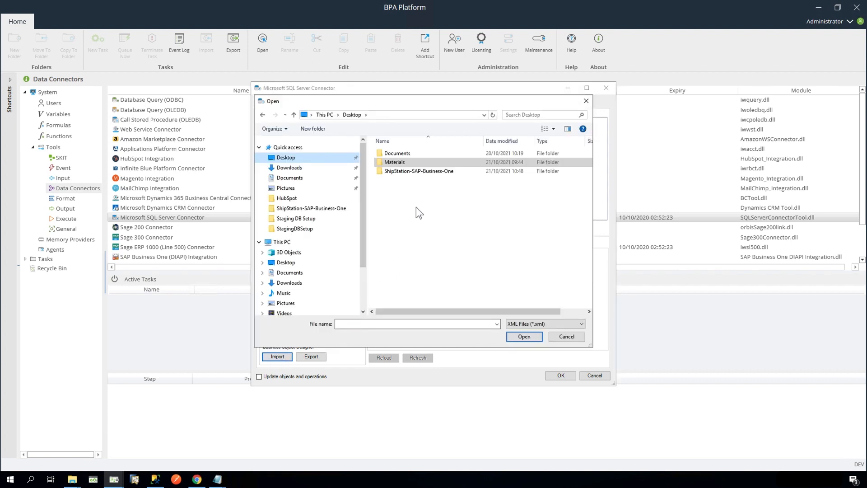
{"action": "double_click", "coordinate": [418, 170]}
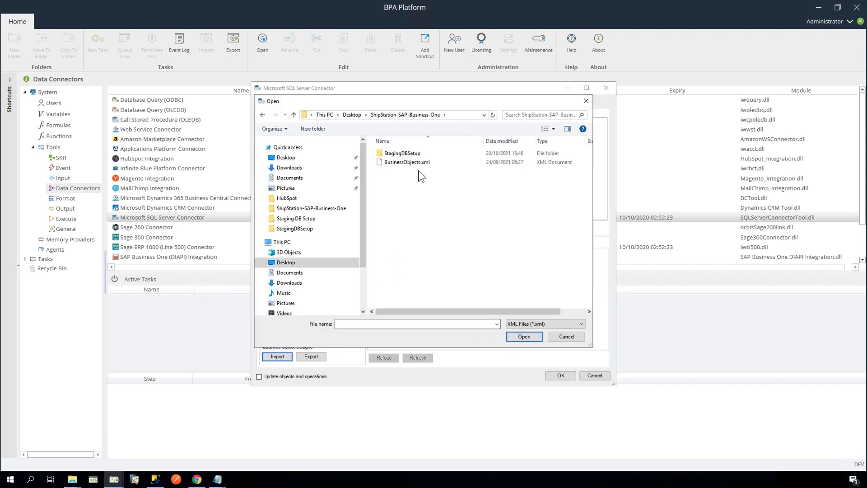
{"action": "left_click", "coordinate": [408, 161]}
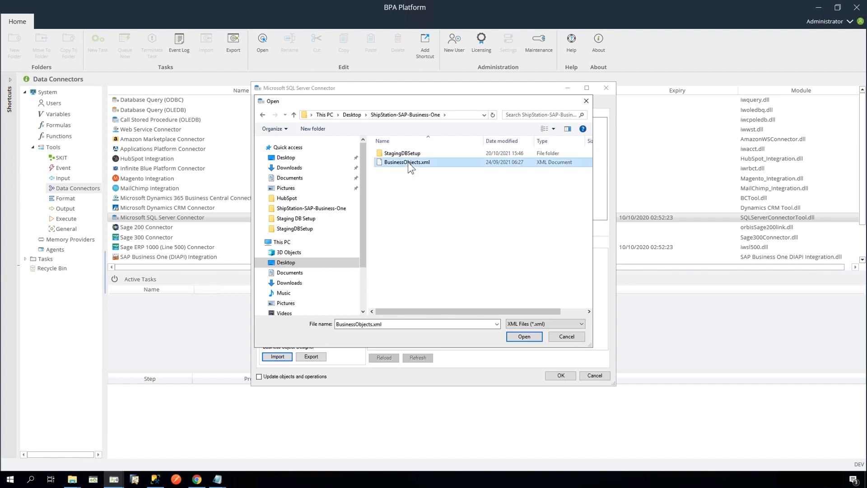
{"action": "left_click", "coordinate": [524, 337]}
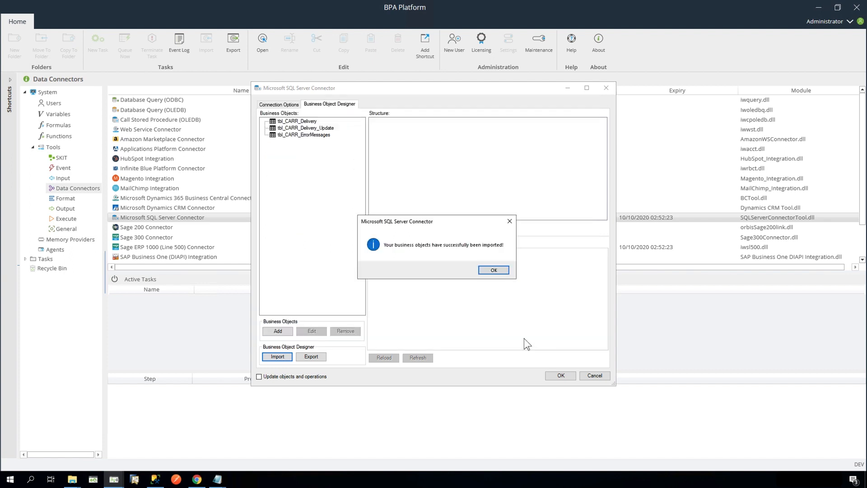
{"action": "left_click", "coordinate": [494, 270]}
{"action": "left_click", "coordinate": [561, 376]}
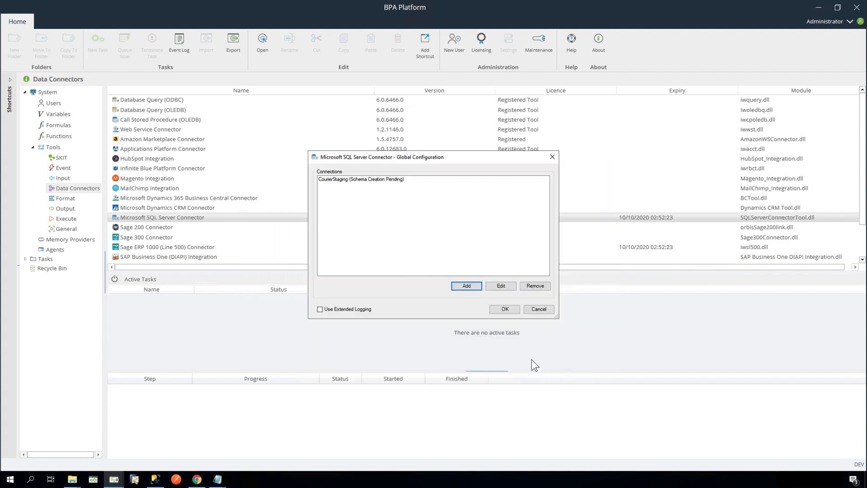
{"action": "left_click", "coordinate": [513, 310]}
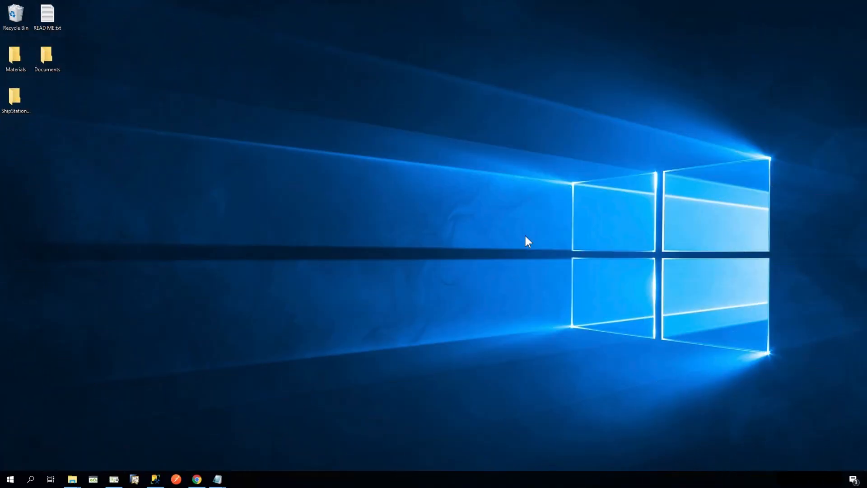
Check the ShipStation-SAP-Business-One desktop folder, and in BPA Platform import ShipStation SAP B1.connection into Tasks.
{"action": "double_click", "coordinate": [15, 96]}
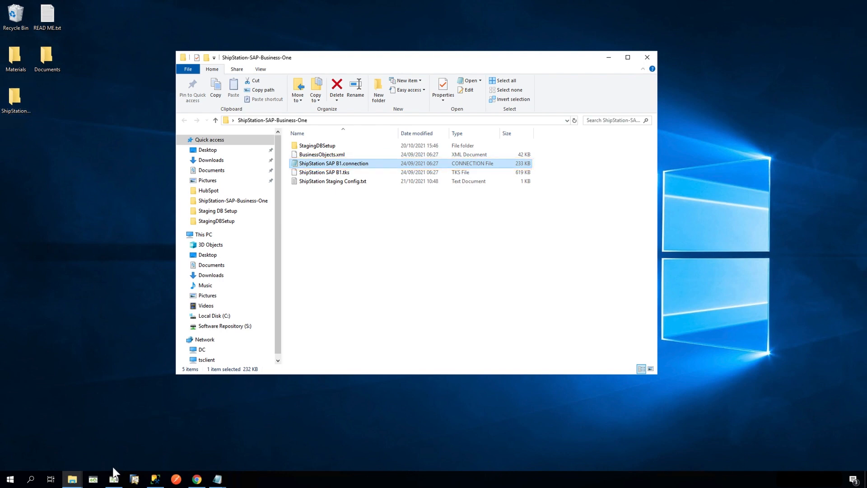
{"action": "left_click", "coordinate": [114, 479]}
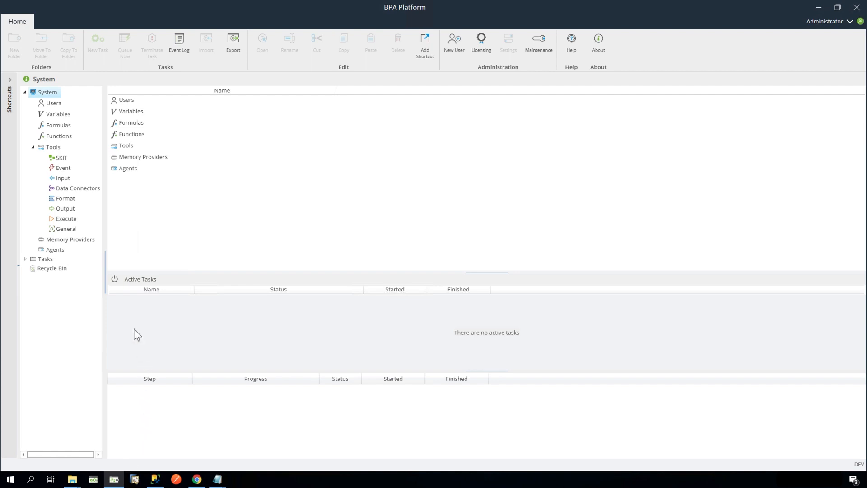
{"action": "left_click", "coordinate": [46, 259]}
{"action": "right_click", "coordinate": [45, 259]}
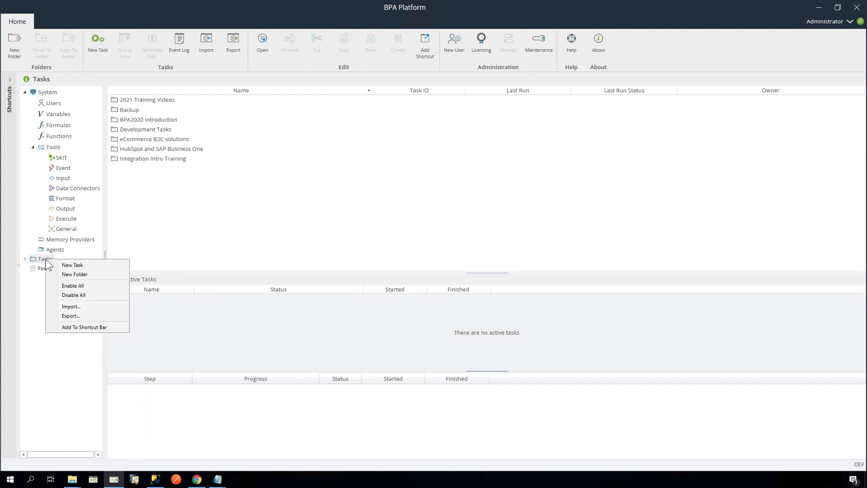
{"action": "left_click", "coordinate": [74, 306]}
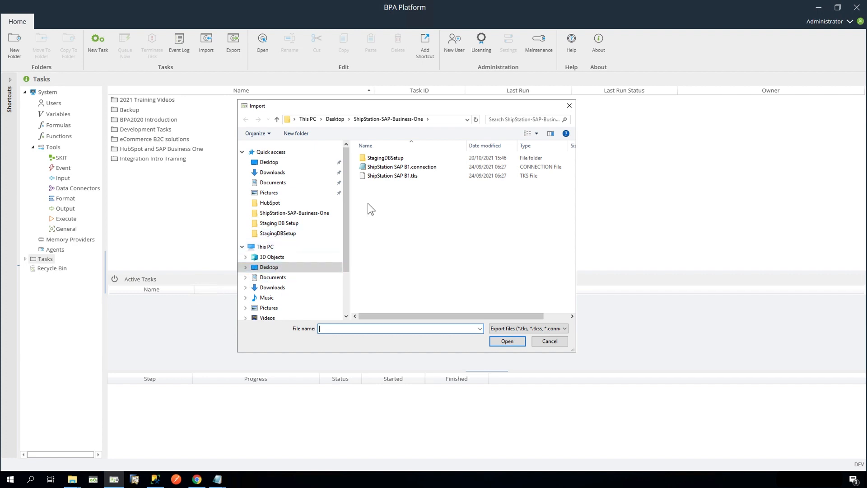
{"action": "left_click", "coordinate": [395, 168]}
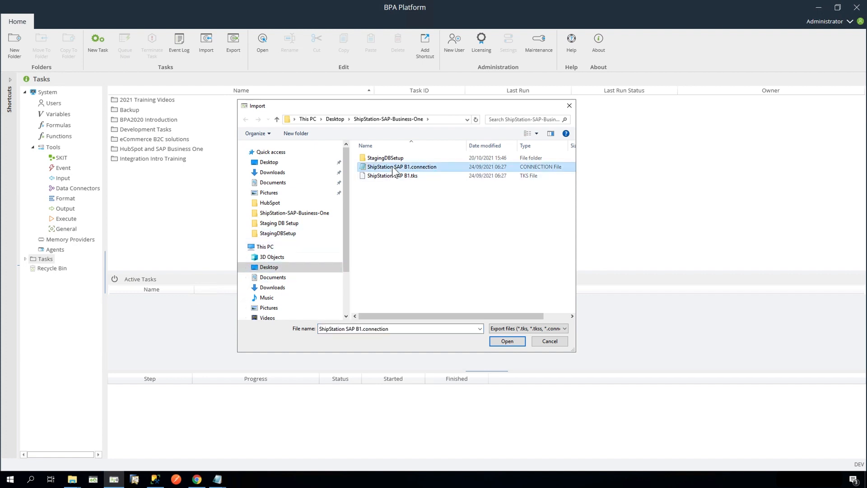
{"action": "left_click", "coordinate": [498, 340]}
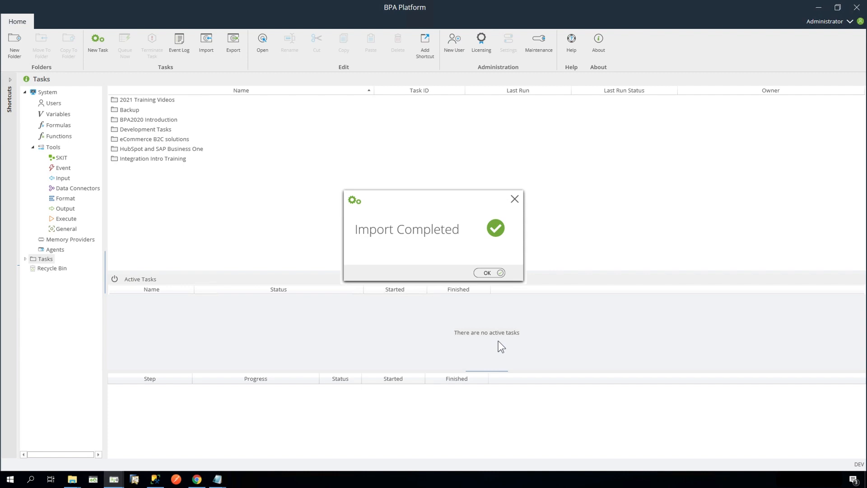
{"action": "left_click", "coordinate": [497, 273]}
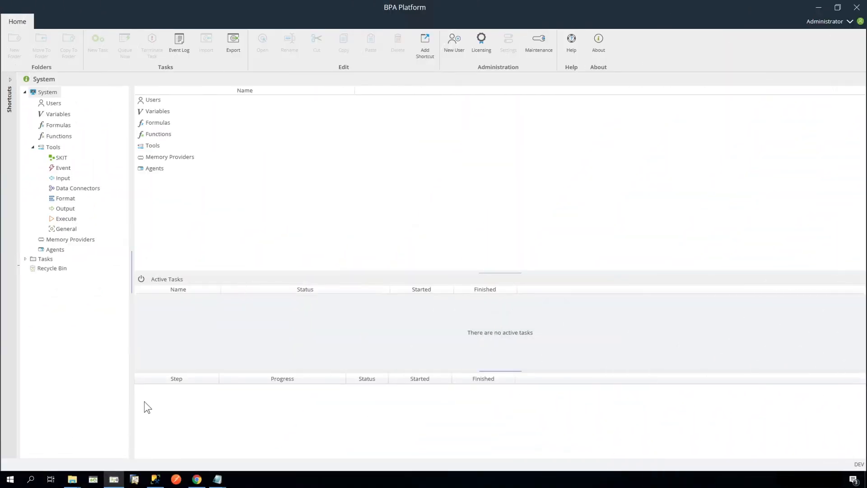
Import the ShipStation SAP B1.tks file into Tasks, keeping the original task status.
{"action": "right_click", "coordinate": [41, 259]}
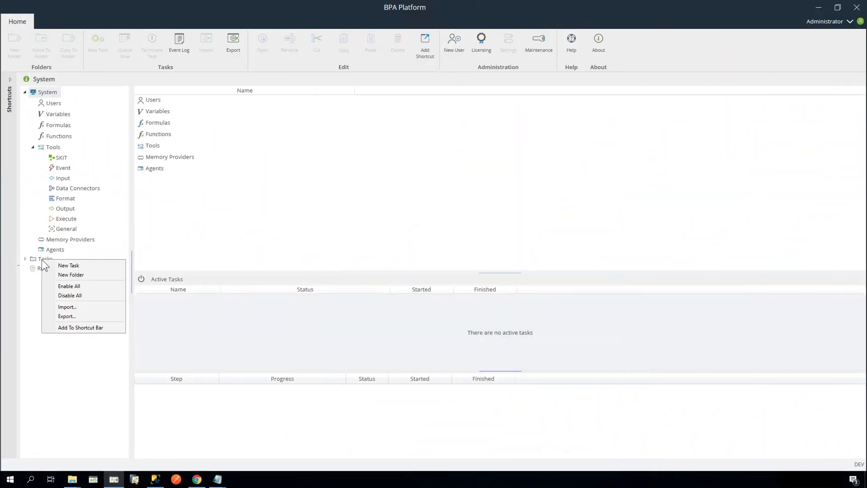
{"action": "left_click", "coordinate": [80, 308]}
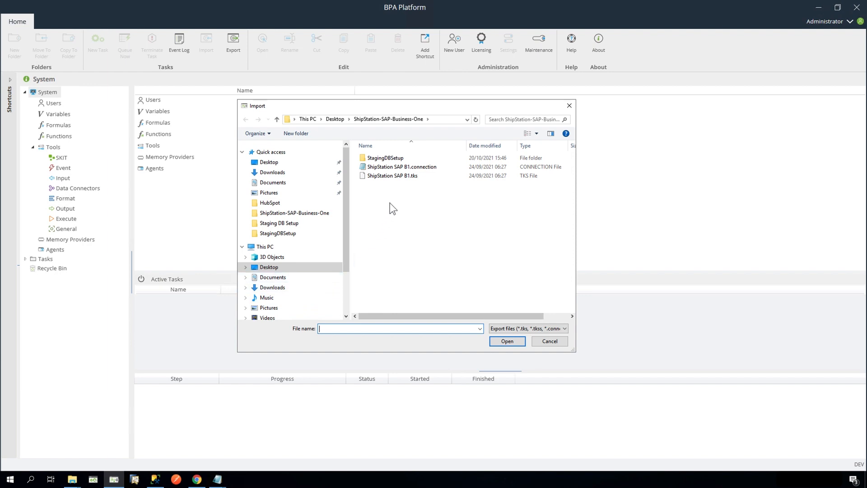
{"action": "left_click", "coordinate": [392, 175]}
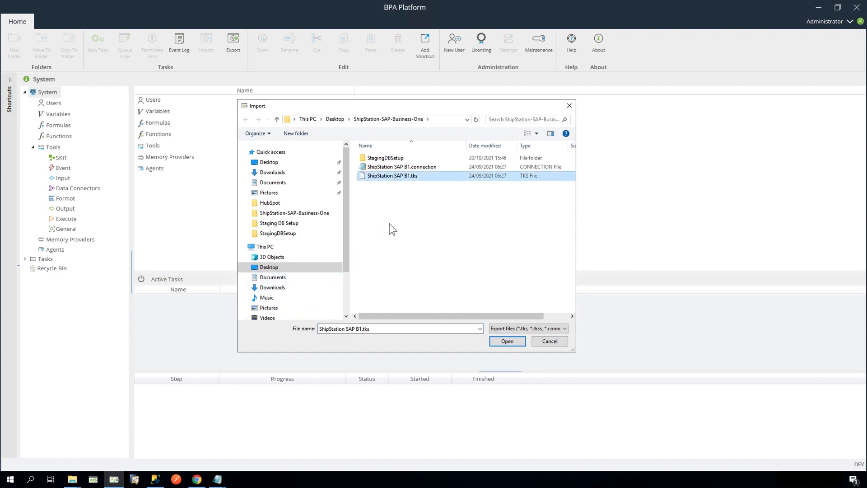
{"action": "left_click", "coordinate": [507, 341]}
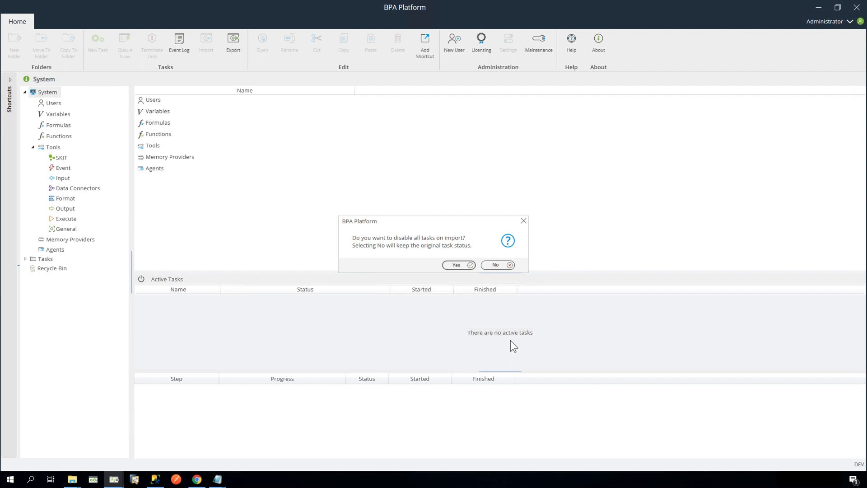
{"action": "left_click", "coordinate": [496, 265]}
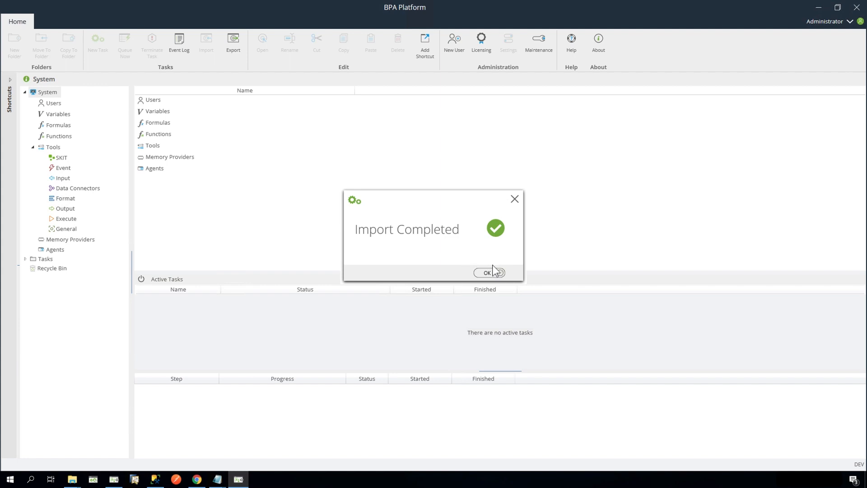
{"action": "left_click", "coordinate": [487, 272]}
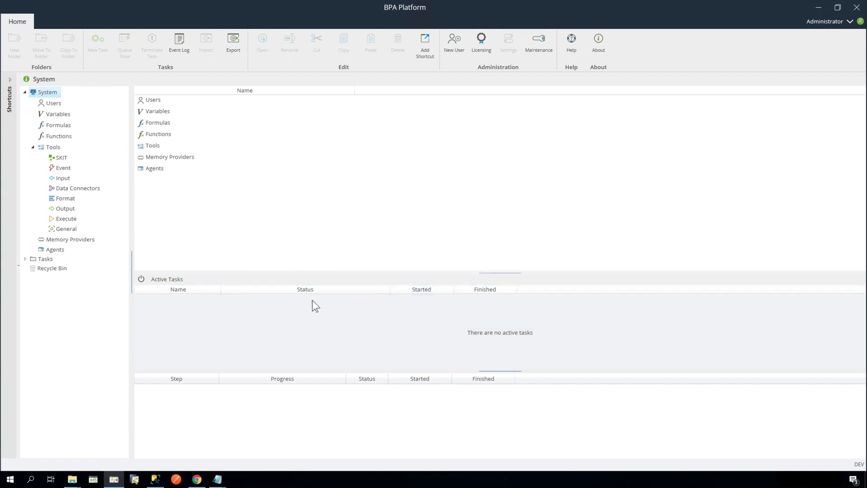
Examine the imported tasks in the SAP B1 and ShipStation folders of ShipStation Template.
{"action": "left_click", "coordinate": [25, 259]}
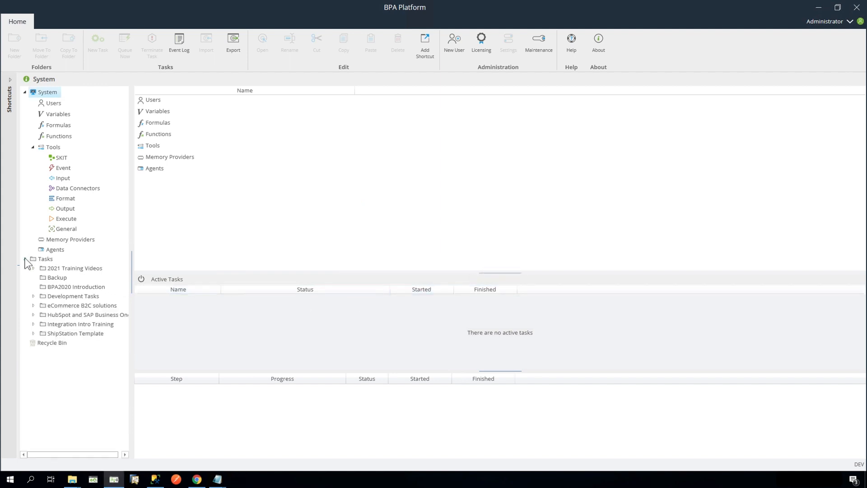
{"action": "left_click", "coordinate": [33, 334]}
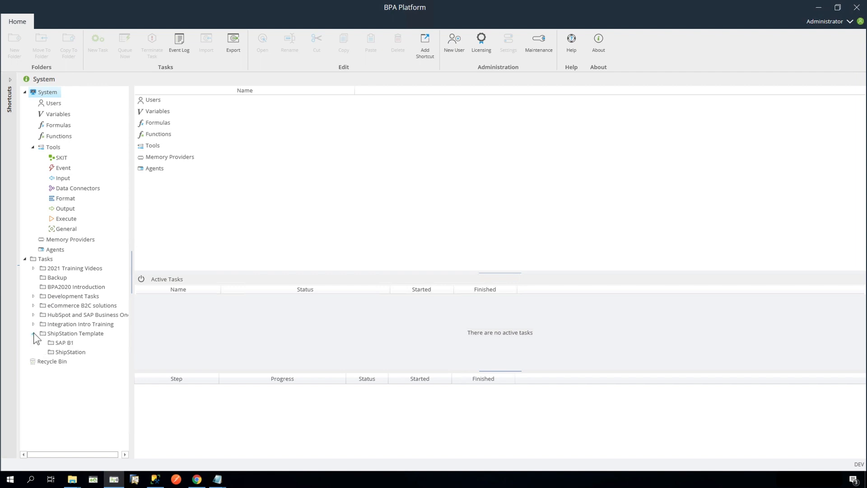
{"action": "left_click", "coordinate": [61, 343]}
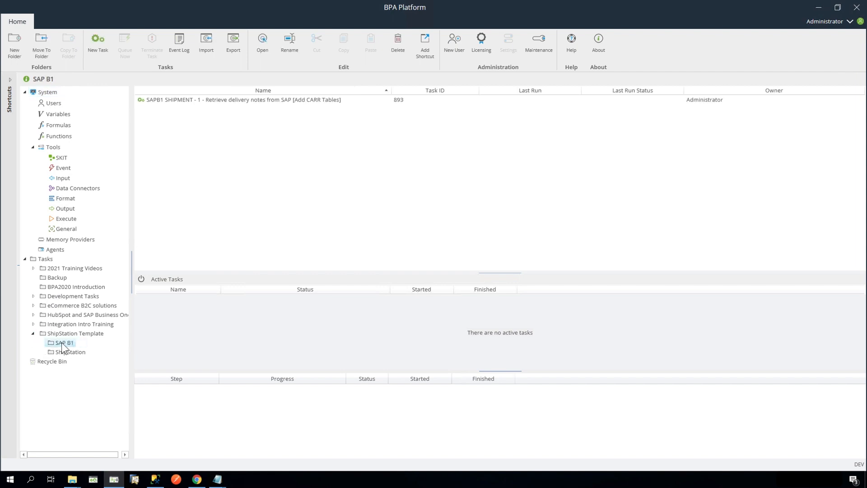
{"action": "left_click", "coordinate": [70, 353]}
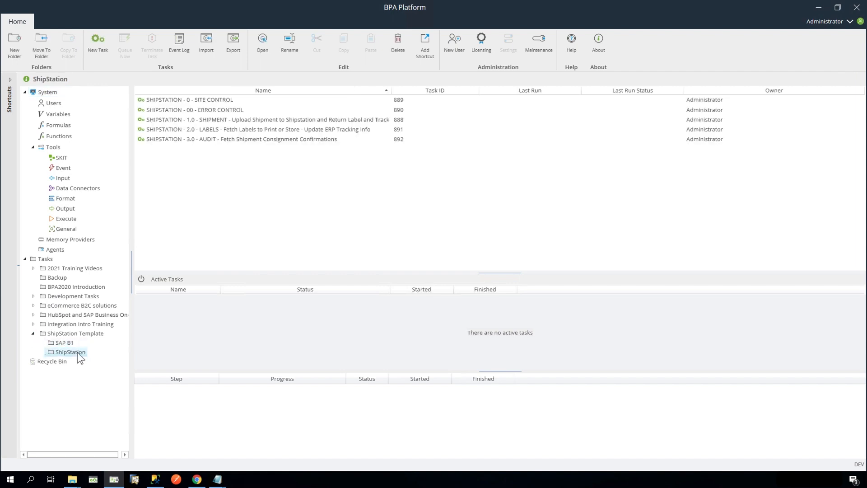
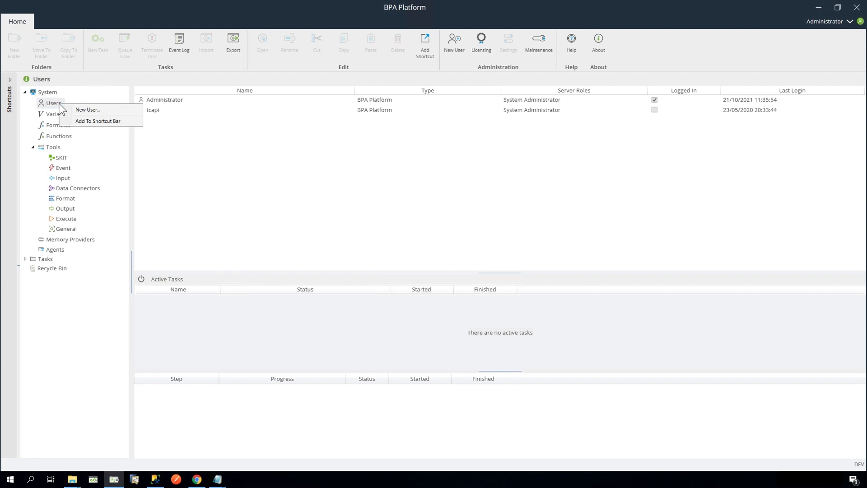
Create a new user named CallTask with BPA Platform Authentication, entering and confirming the account password.
{"action": "left_click", "coordinate": [89, 109]}
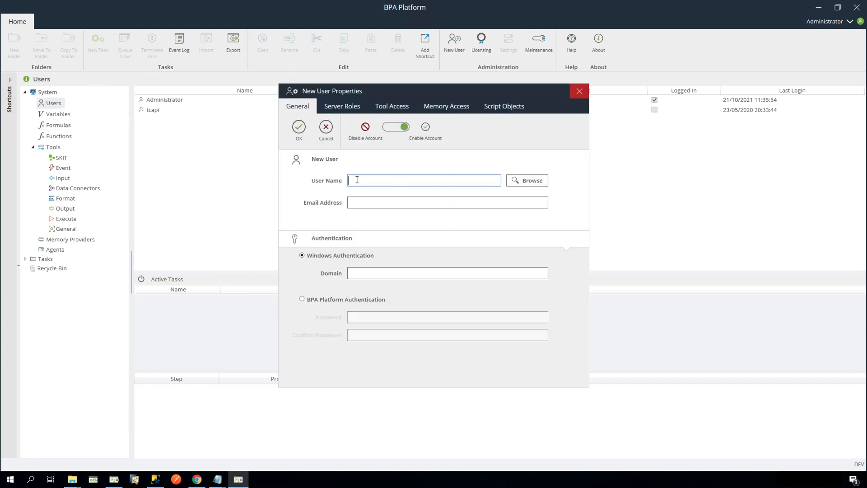
{"action": "type", "text": "CallTask"}
{"action": "left_click", "coordinate": [303, 299]}
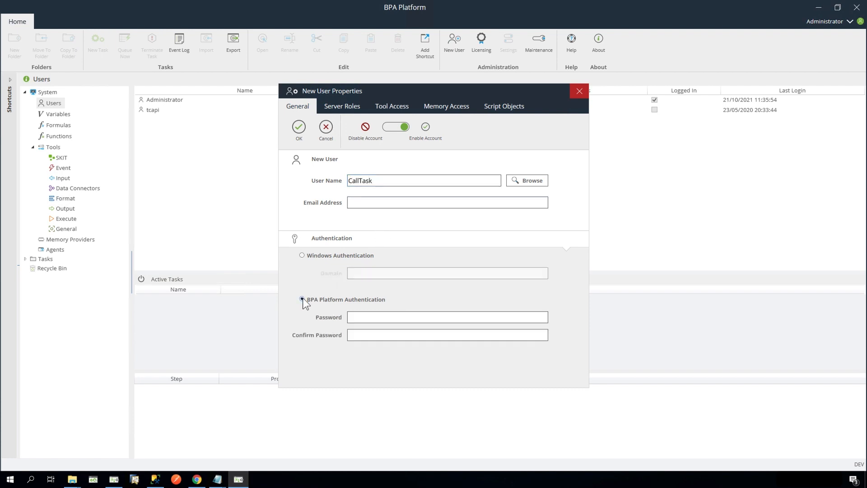
{"action": "key", "text": "Tab"}
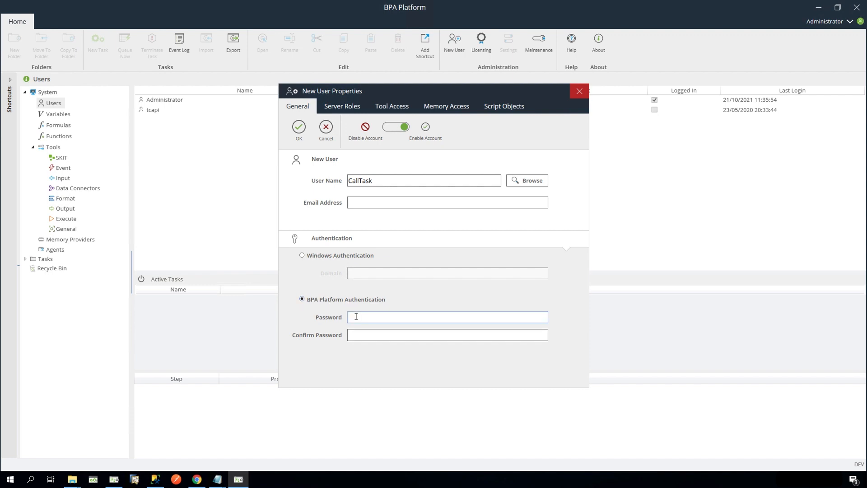
{"action": "type", "text": "***********"}
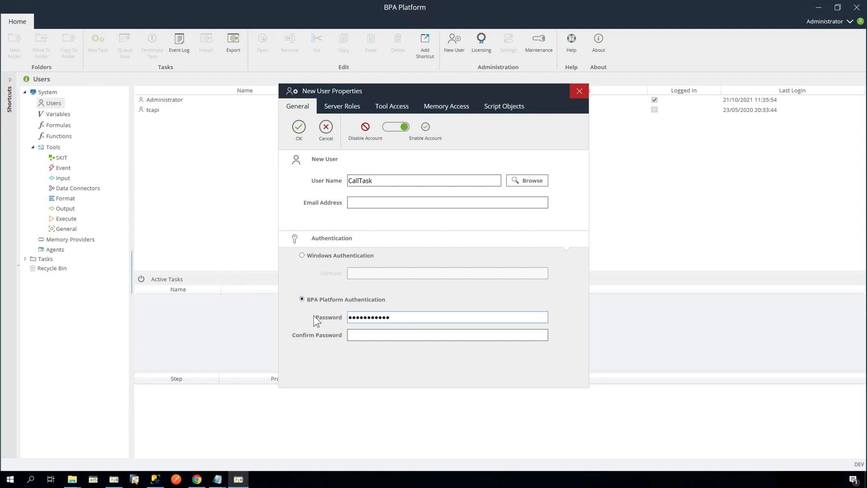
{"action": "key", "text": "Tab"}
{"action": "type", "text": "***********"}
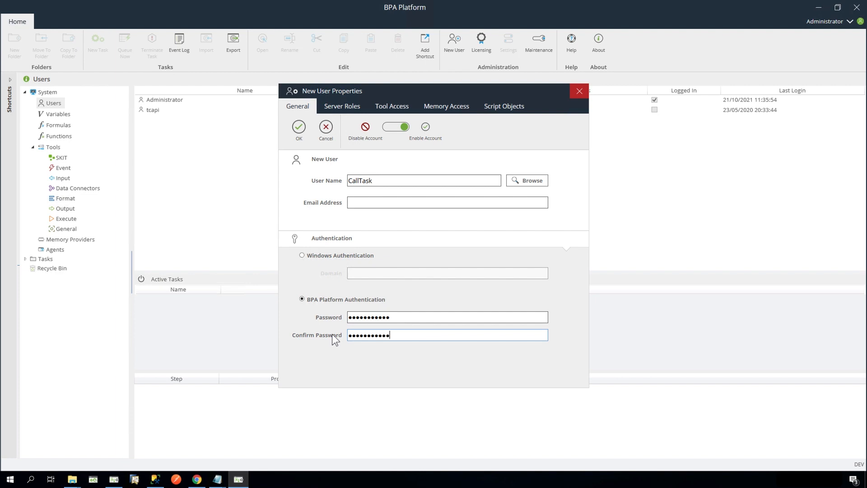
{"action": "left_click", "coordinate": [296, 129]}
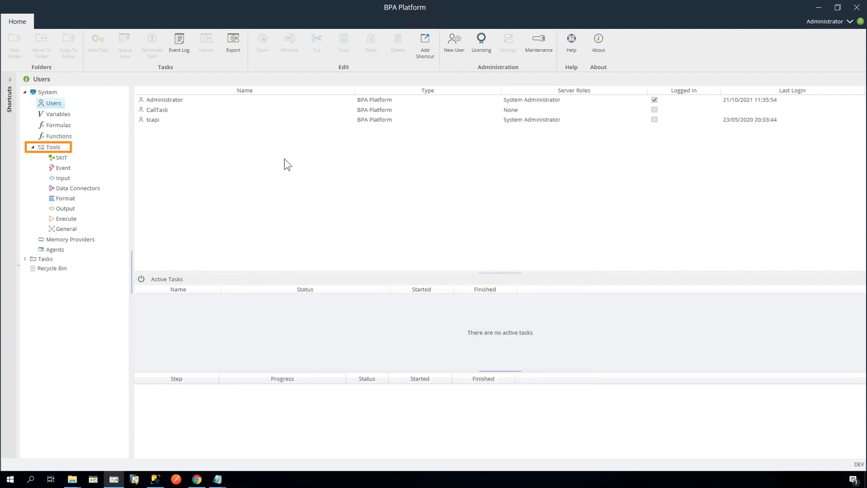
Edit the ShipStation connection in the Call Task tool's global configuration and enter the CallTask account password.
{"action": "left_click", "coordinate": [63, 222]}
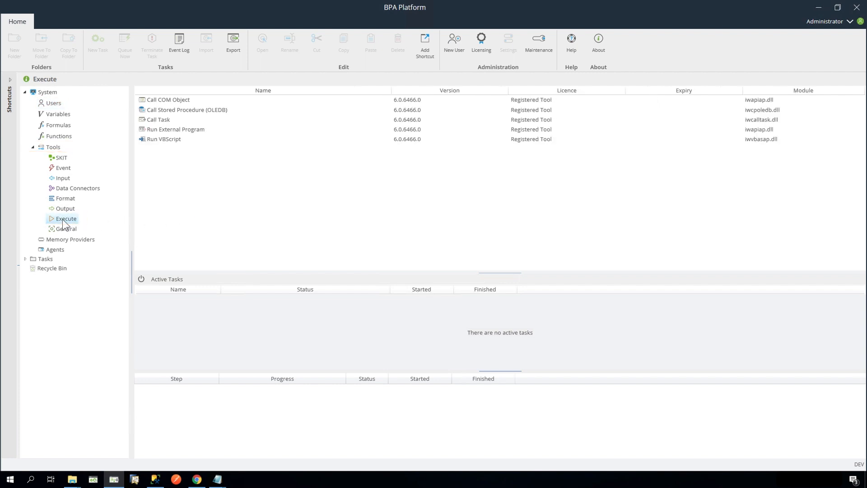
{"action": "double_click", "coordinate": [163, 120]}
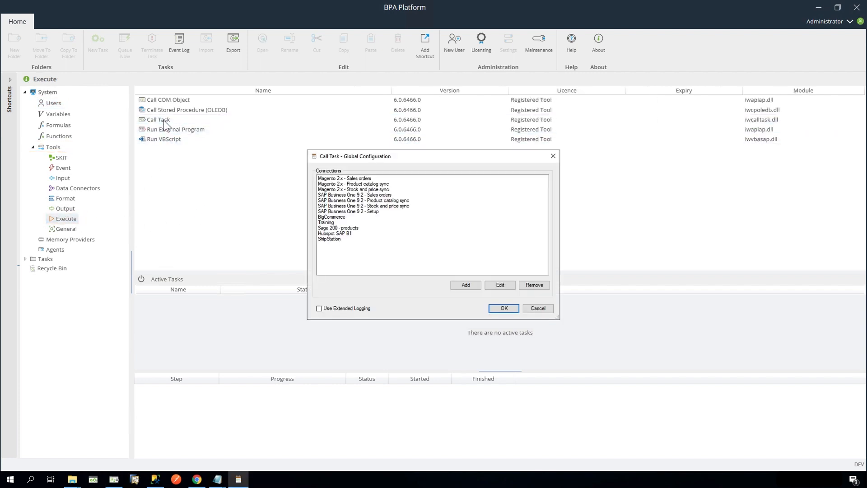
{"action": "left_click", "coordinate": [331, 239]}
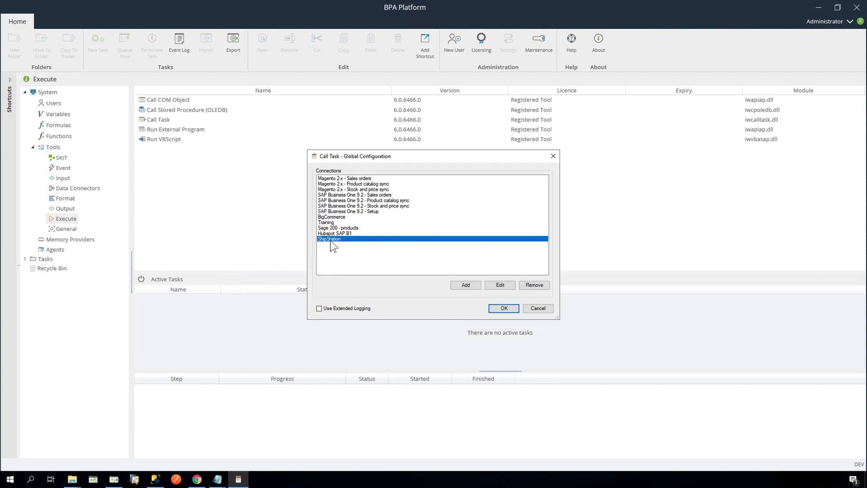
{"action": "left_click", "coordinate": [504, 283]}
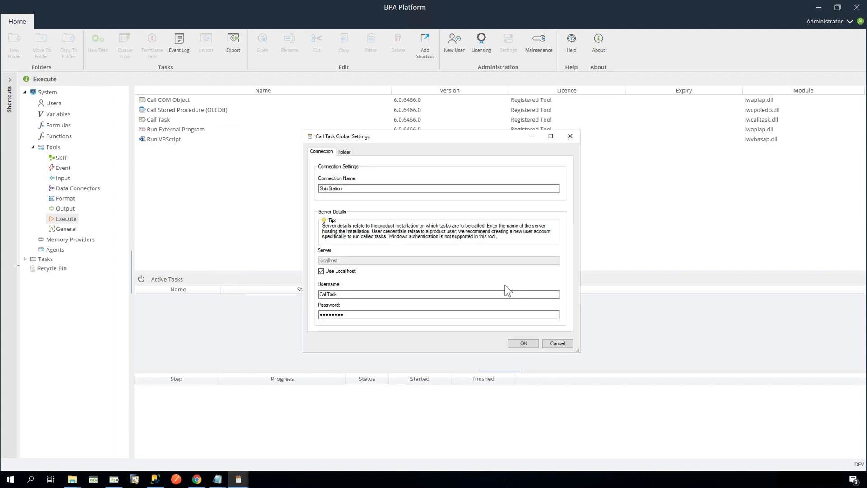
{"action": "left_click_drag", "start_coordinate": [393, 315], "coordinate": [311, 314]}
{"action": "type", "text": "•••••••••••"}
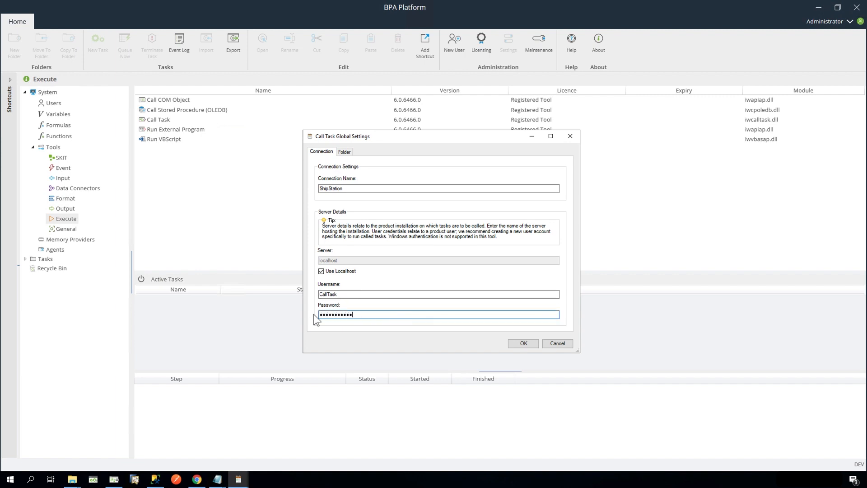
Set the connection's folder to ShipStation Template, accept the automatic schema update and save the Call Task configuration.
{"action": "left_click", "coordinate": [347, 153]}
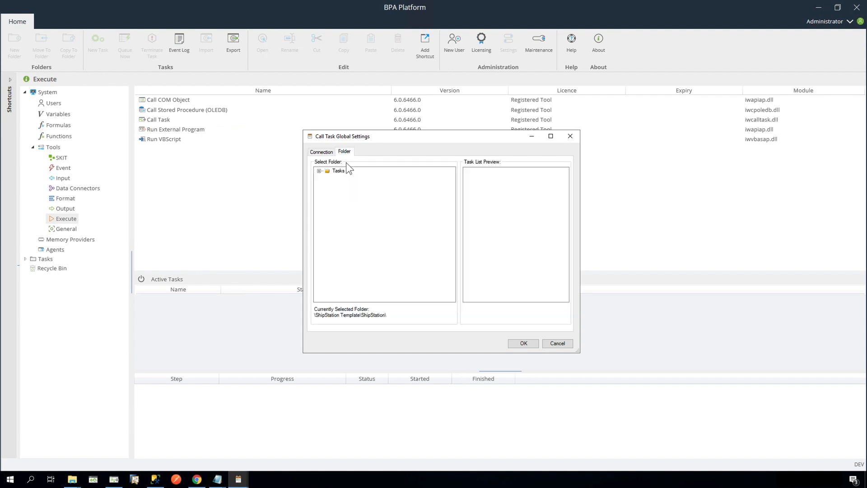
{"action": "left_click", "coordinate": [319, 171]}
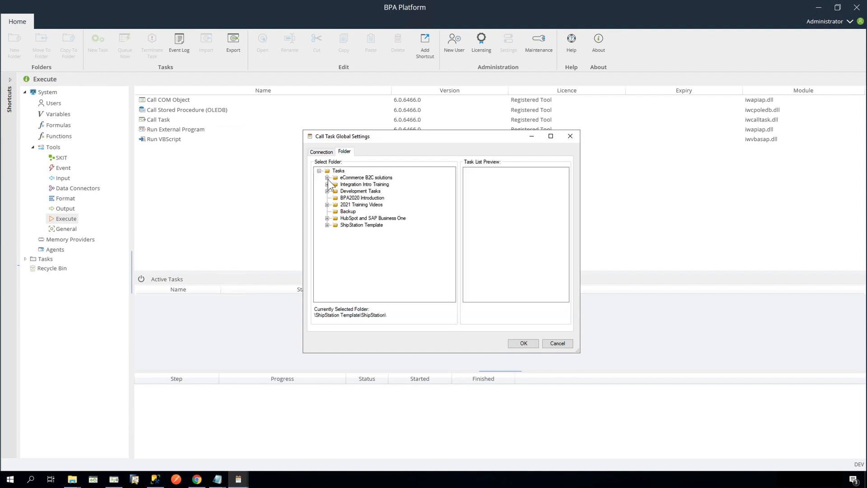
{"action": "left_click", "coordinate": [351, 225]}
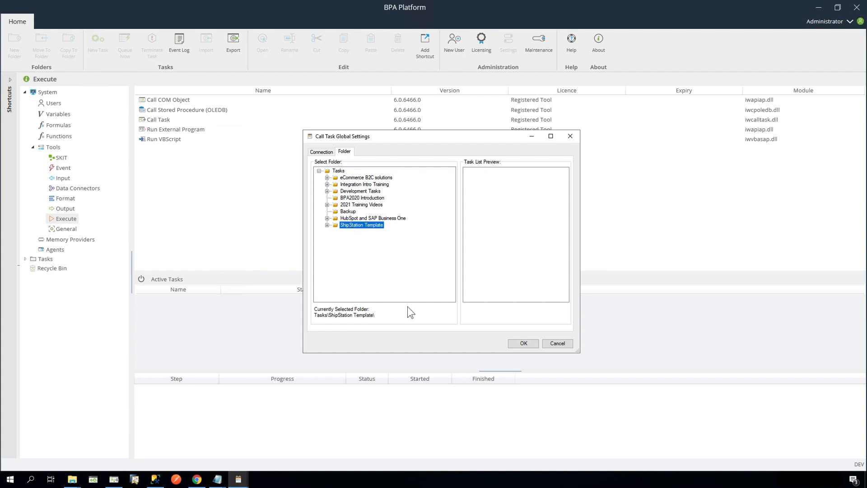
{"action": "left_click", "coordinate": [523, 344]}
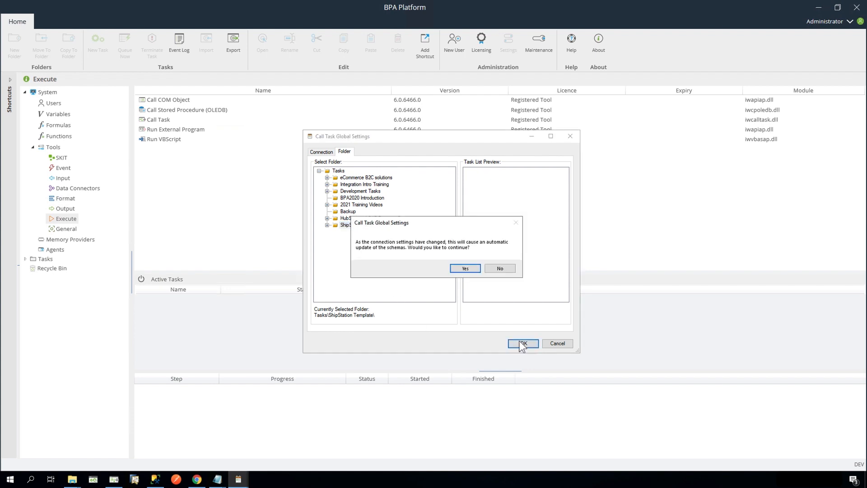
{"action": "left_click", "coordinate": [471, 269]}
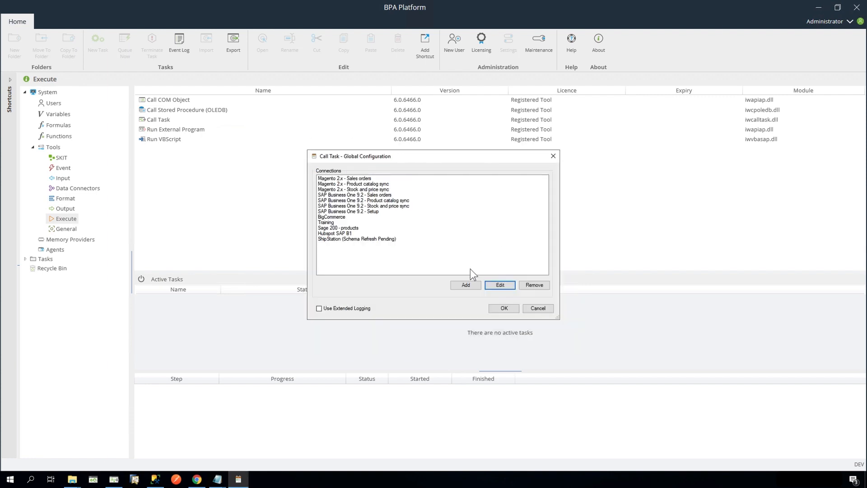
{"action": "left_click", "coordinate": [504, 310]}
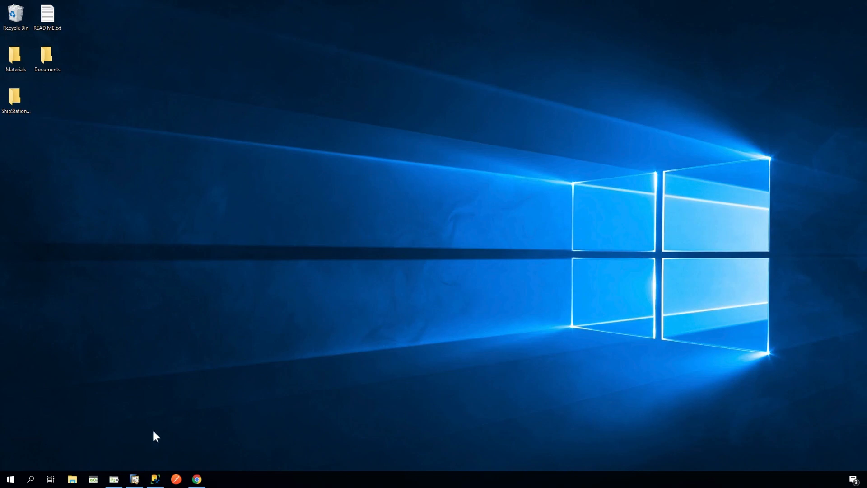
Switch to SAP Business One and check the Shipping Types setup for a ShipStation entry.
{"action": "left_click", "coordinate": [134, 480]}
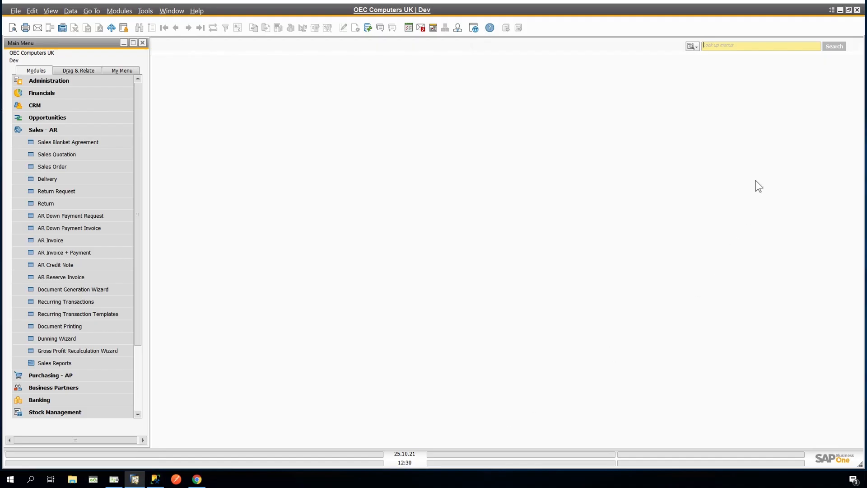
{"action": "left_click", "coordinate": [726, 46]}
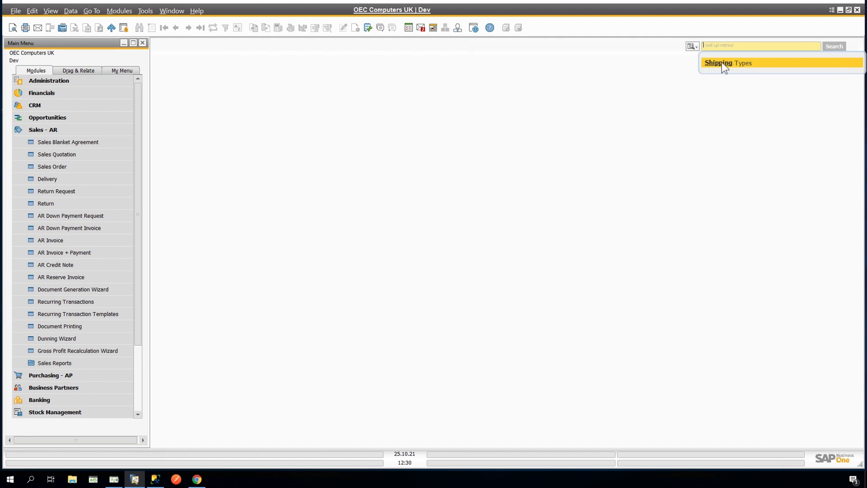
{"action": "left_click", "coordinate": [725, 66]}
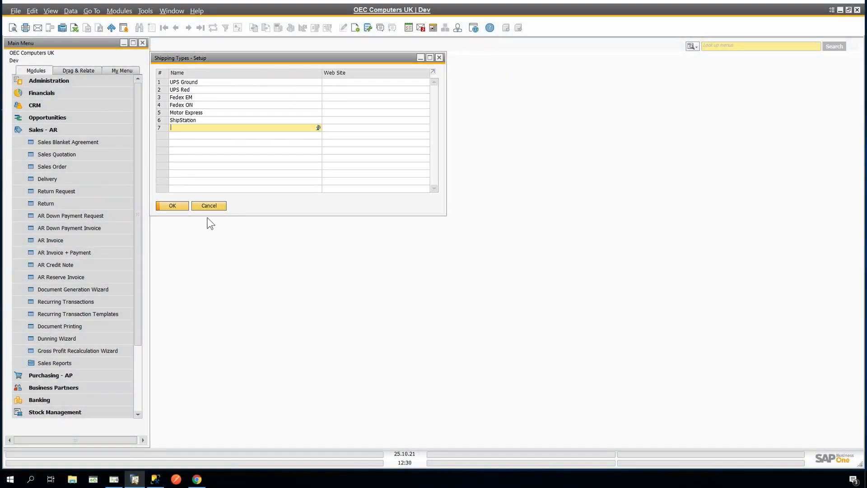
{"action": "left_click", "coordinate": [172, 205]}
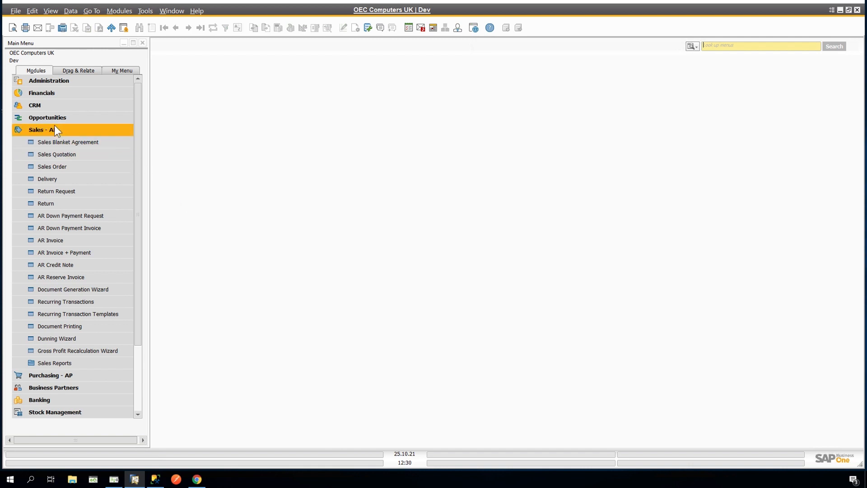
Add a sales order for codeless platforms with delivery date 27.10.21 and one unit of item A00004.
{"action": "left_click", "coordinate": [78, 171]}
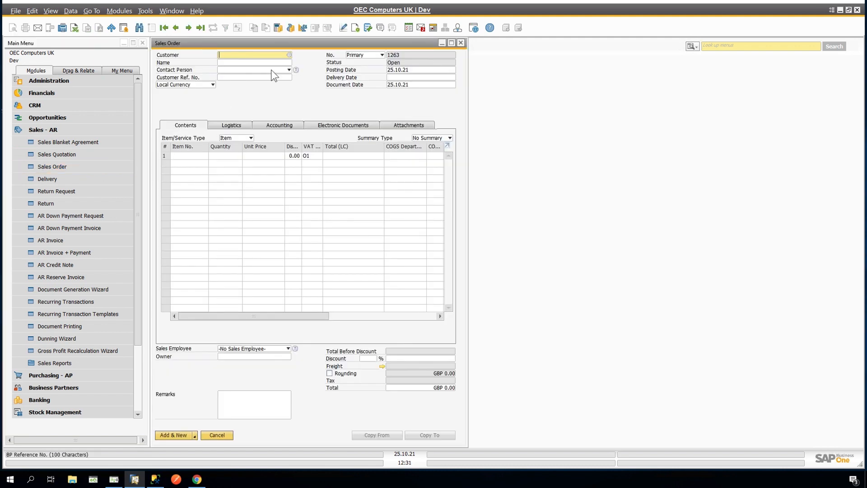
{"action": "left_click", "coordinate": [289, 55]}
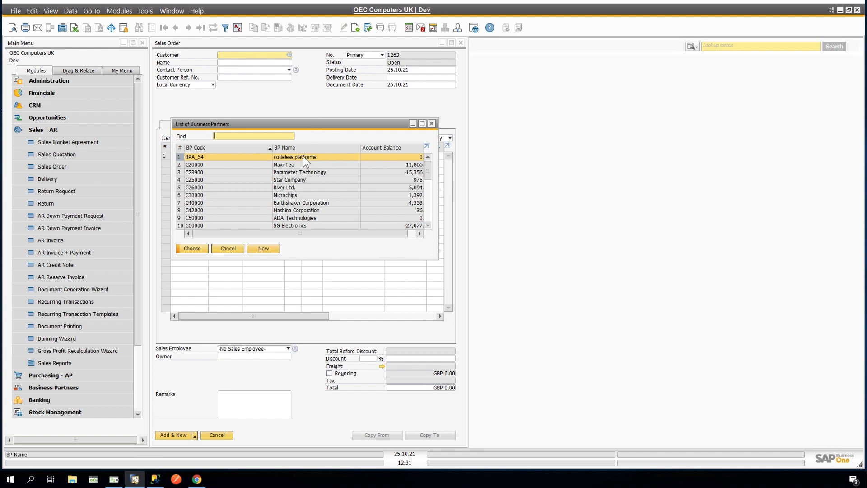
{"action": "left_click", "coordinate": [199, 251]}
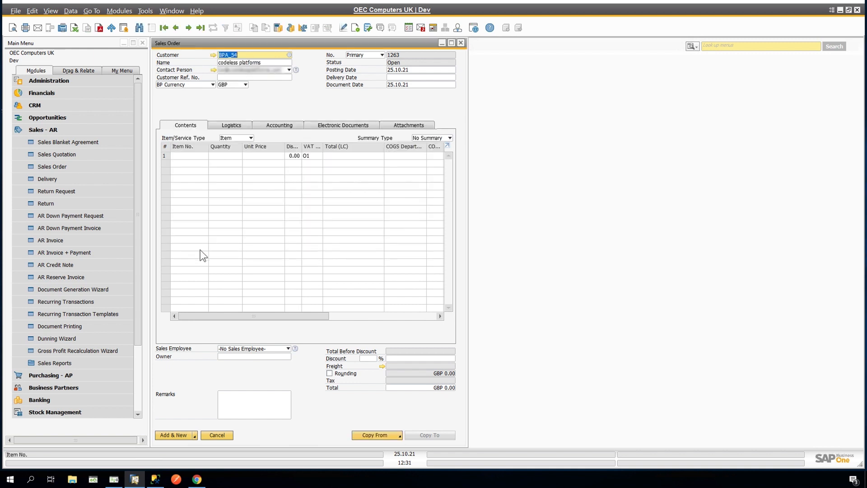
{"action": "left_click", "coordinate": [389, 78]}
{"action": "type", "text": "27.10.21"}
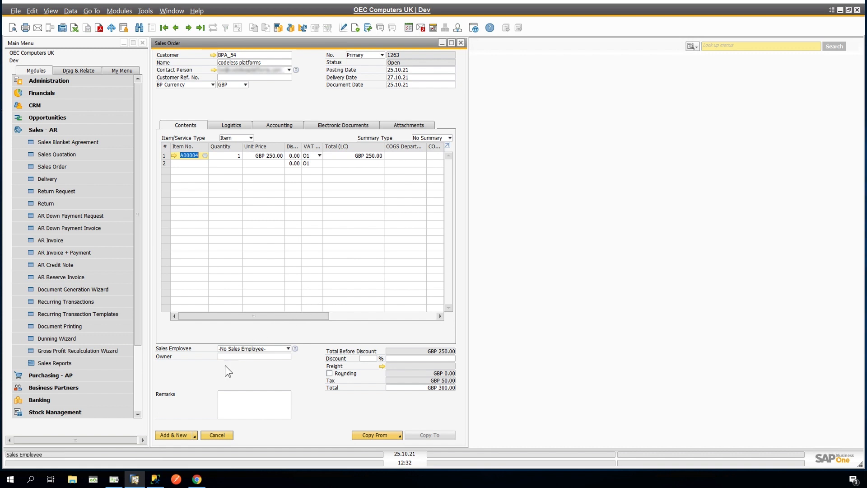
{"action": "left_click", "coordinate": [181, 435]}
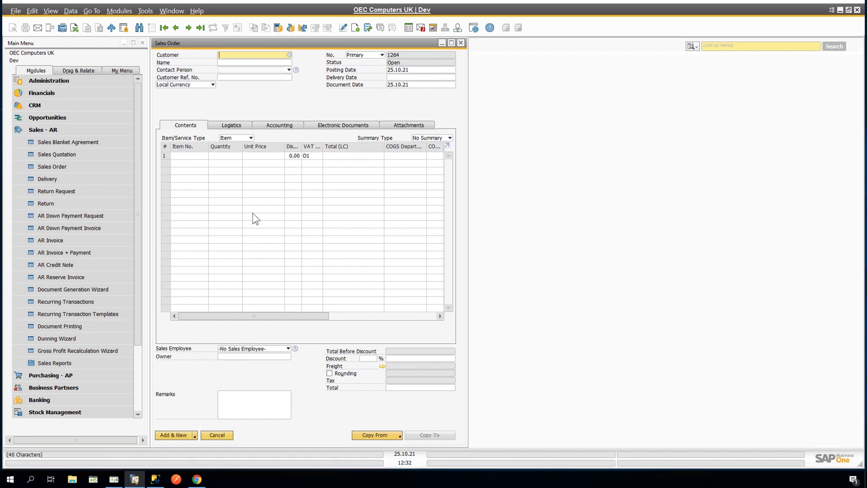
Reopen the newly added sales order and copy it to a delivery.
{"action": "left_click", "coordinate": [202, 27]}
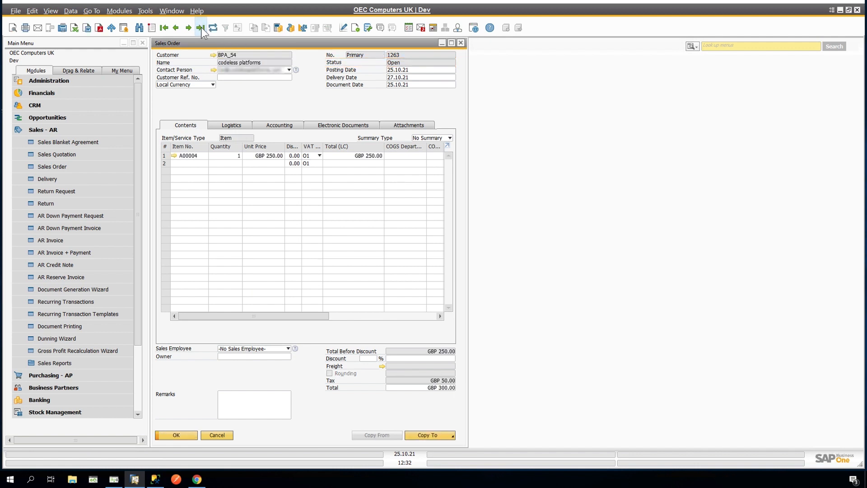
{"action": "left_click", "coordinate": [436, 435]}
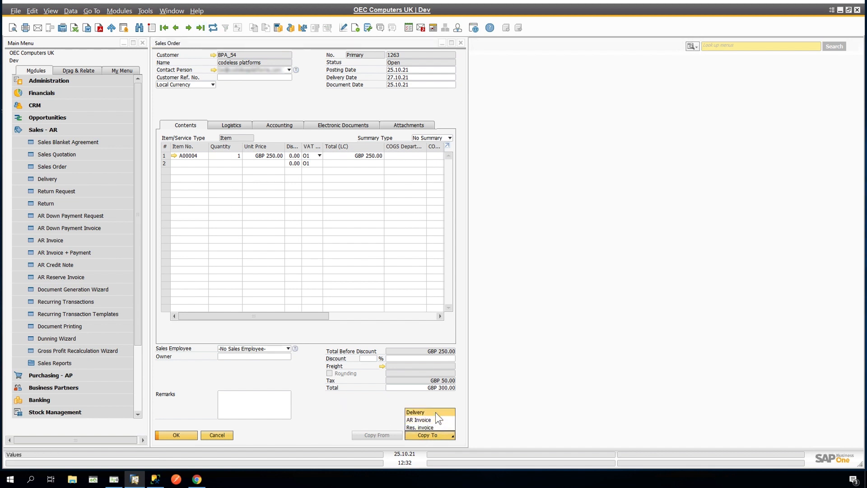
{"action": "left_click", "coordinate": [435, 413]}
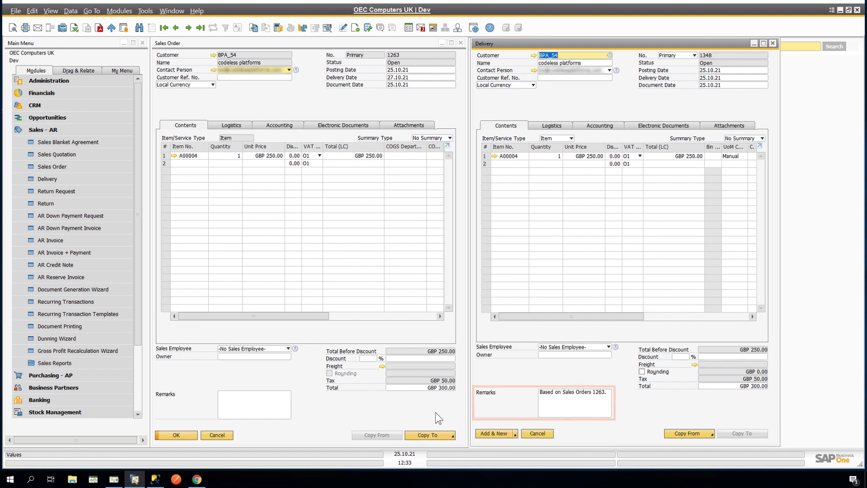
Set the delivery's shipping type to ShipStation in its logistics details, updating the existing rows.
{"action": "left_click", "coordinate": [548, 128]}
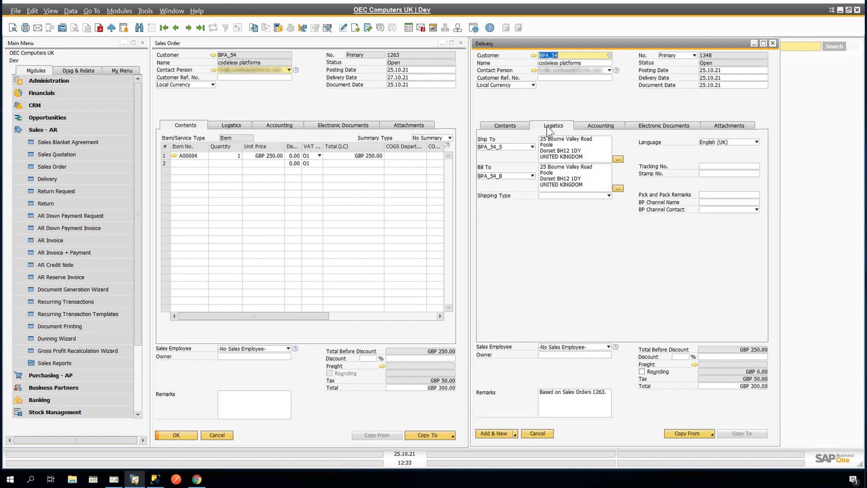
{"action": "left_click", "coordinate": [609, 195]}
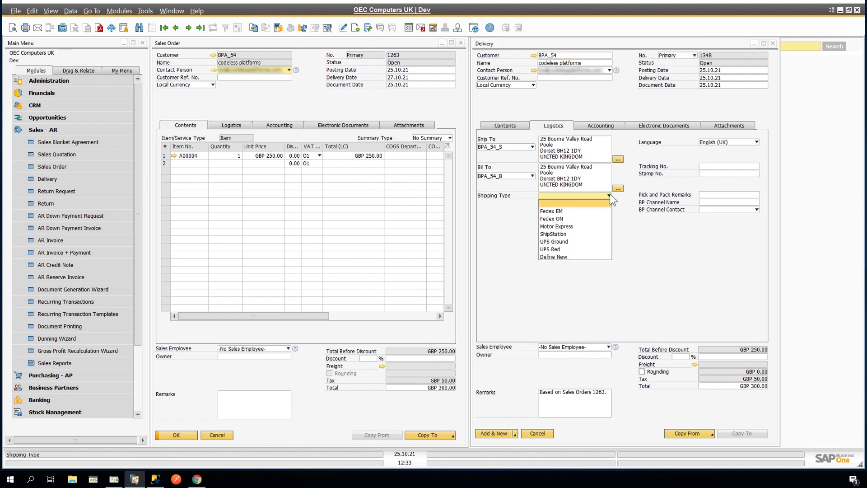
{"action": "left_click", "coordinate": [565, 234]}
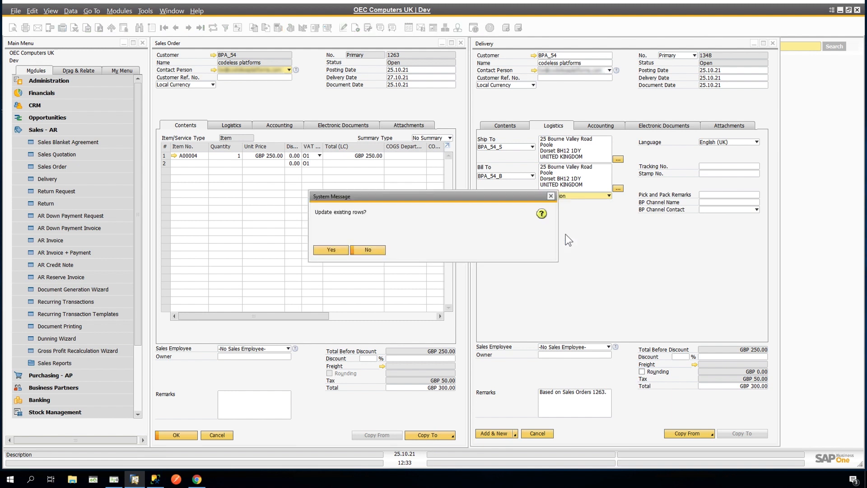
{"action": "left_click", "coordinate": [334, 249]}
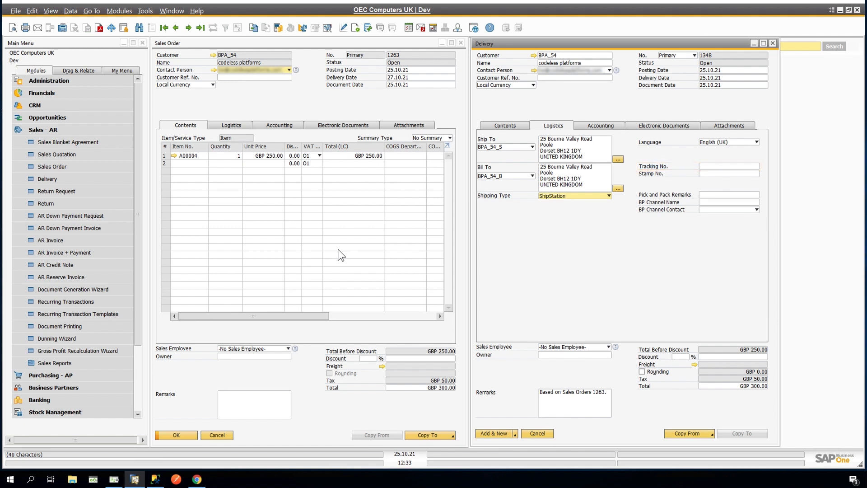
Add the delivery document, accepting that it cannot be changed, and reopen the last delivery record.
{"action": "left_click", "coordinate": [492, 434]}
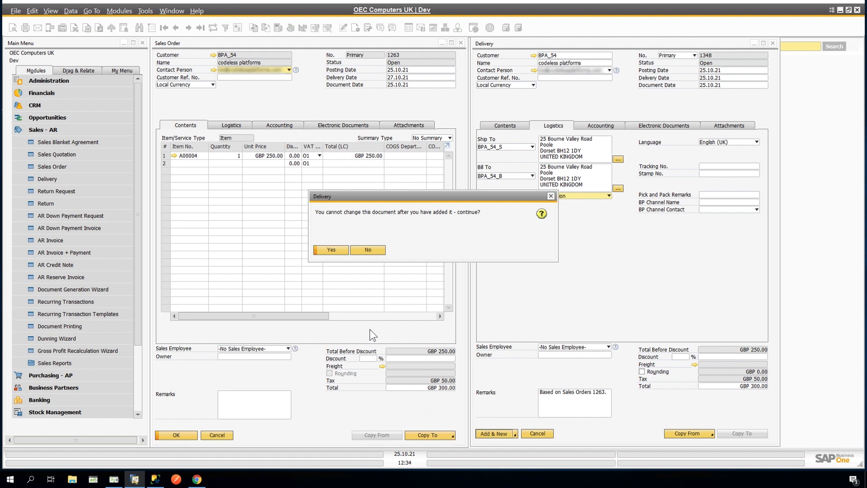
{"action": "left_click", "coordinate": [344, 251]}
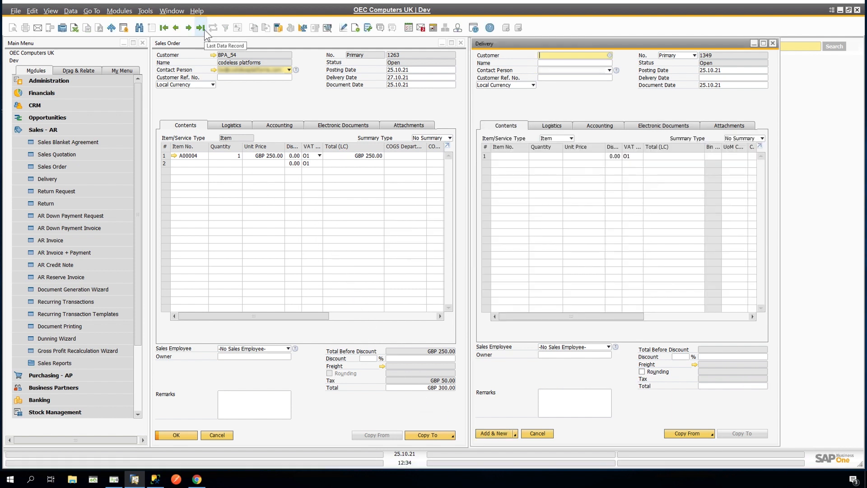
{"action": "left_click", "coordinate": [204, 28]}
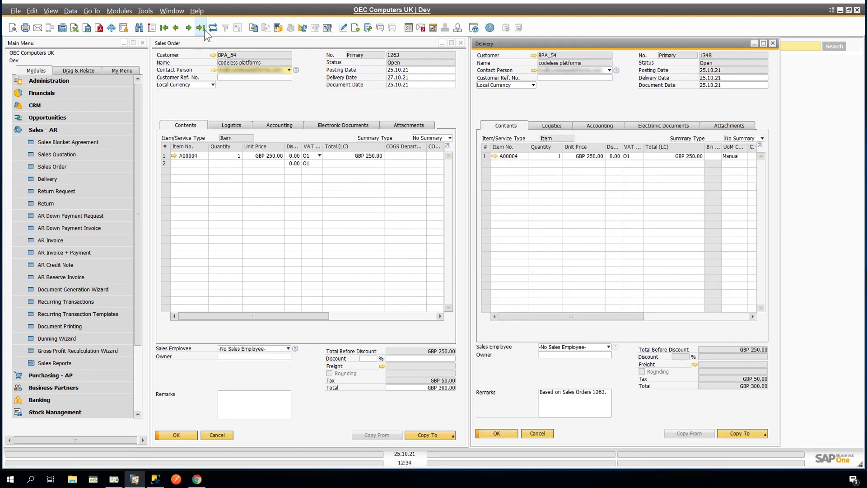
In BPA Platform, queue the SAPB1 SHIPMENT - 1 delivery note retrieval task from the SAP B1 folder of ShipStation Template.
{"action": "left_click", "coordinate": [114, 480]}
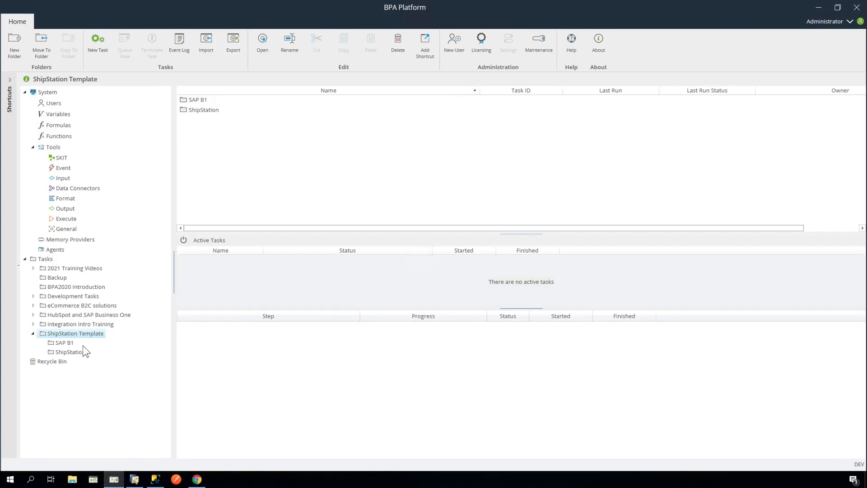
{"action": "left_click", "coordinate": [63, 342]}
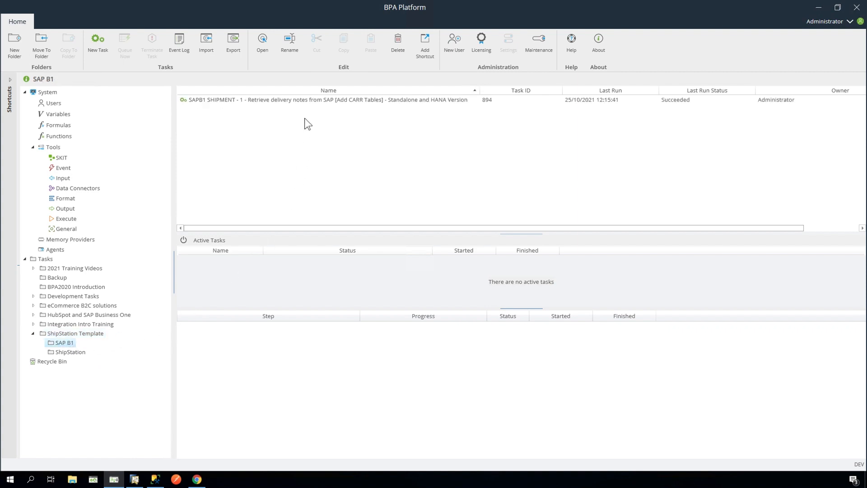
{"action": "left_click", "coordinate": [302, 104]}
{"action": "right_click", "coordinate": [303, 102]}
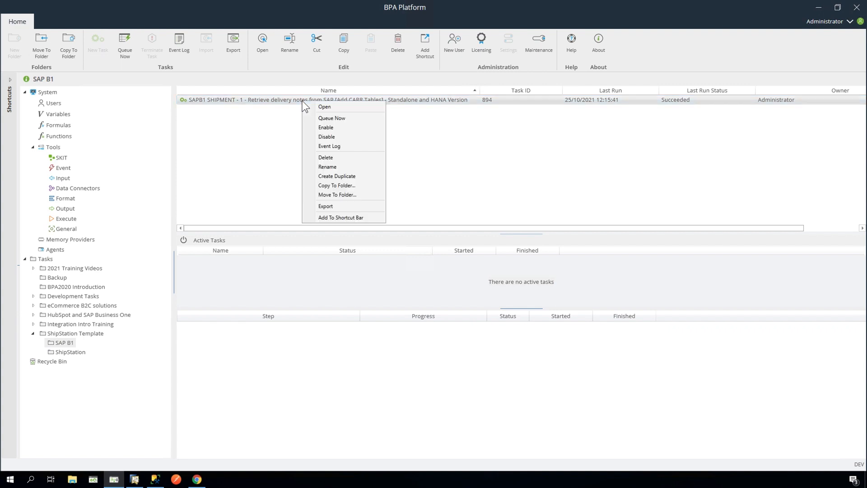
{"action": "left_click", "coordinate": [339, 119]}
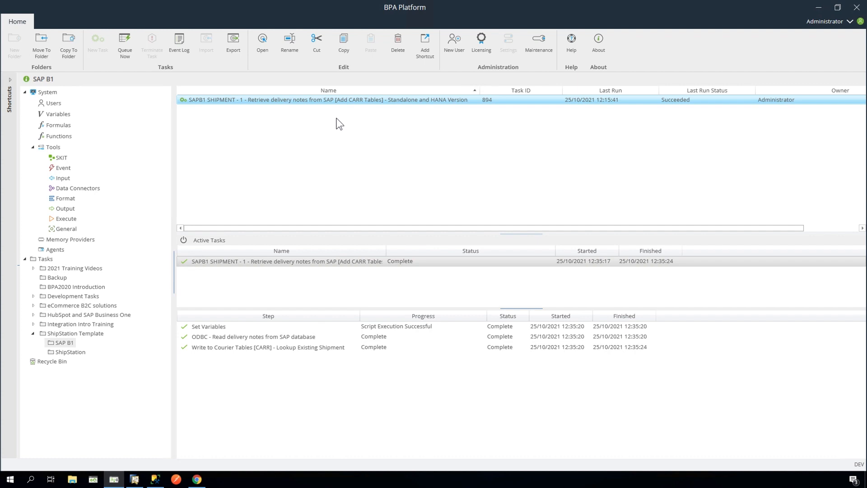
Switch to SQL Server Management Studio and query the top 1000 rows of dbo.tbl_CARR_Delivery in B2CStagingDB_v3_2.
{"action": "left_click", "coordinate": [155, 479]}
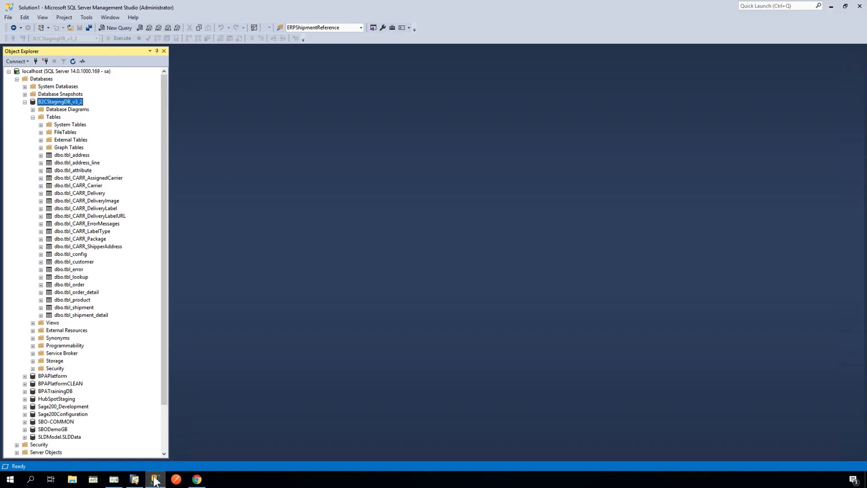
{"action": "right_click", "coordinate": [96, 193]}
{"action": "left_click", "coordinate": [138, 217]}
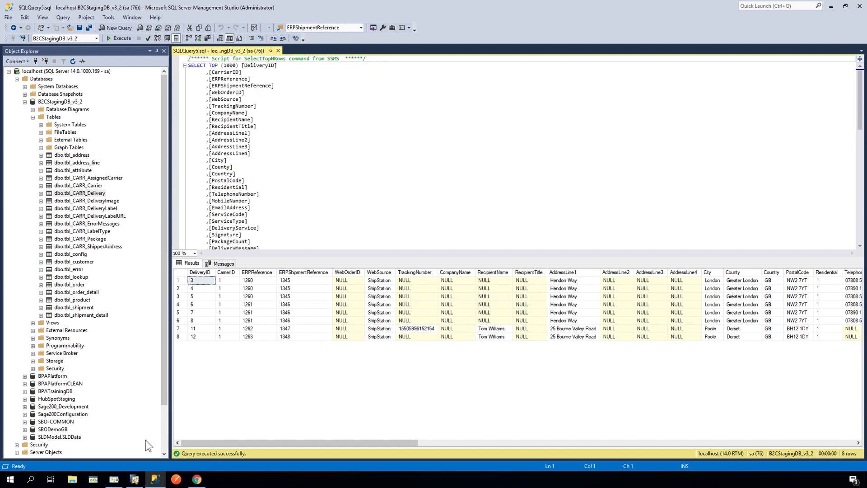
Back in BPA Platform, queue the SHIPSTATION - 0 - SITE CONTROL task from the ShipStation folder of ShipStation Template.
{"action": "left_click", "coordinate": [114, 479]}
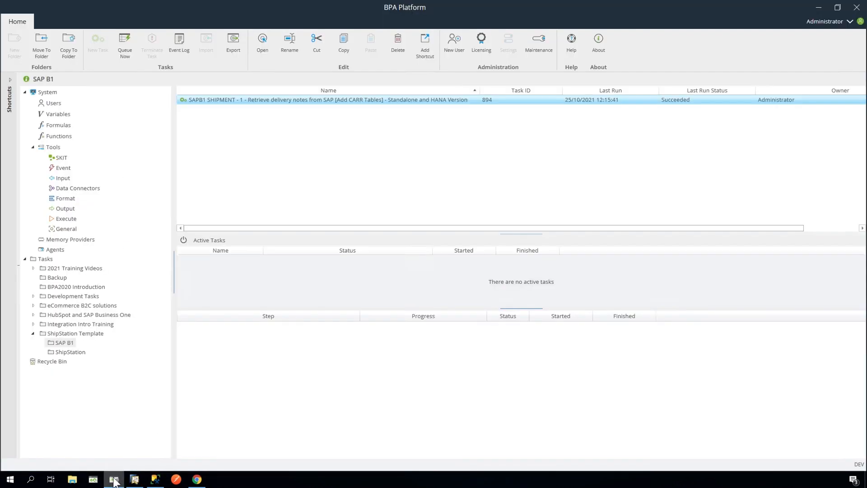
{"action": "left_click", "coordinate": [78, 351]}
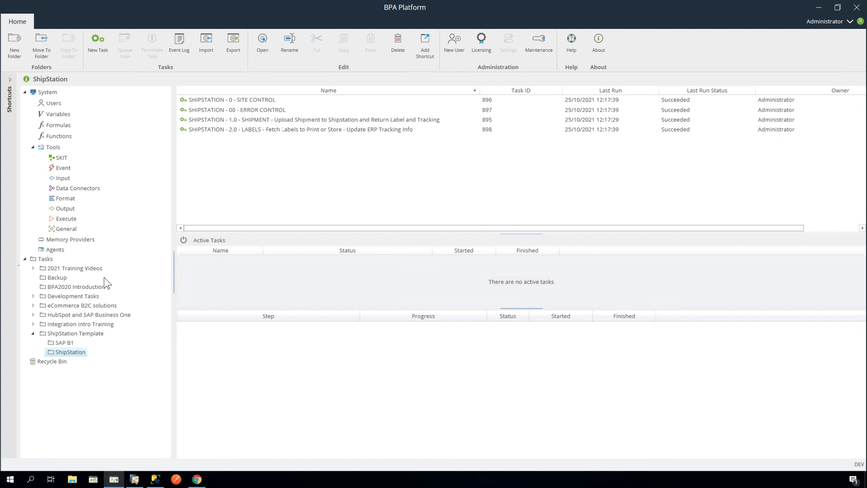
{"action": "left_click_drag", "start_coordinate": [249, 96], "coordinate": [240, 97]}
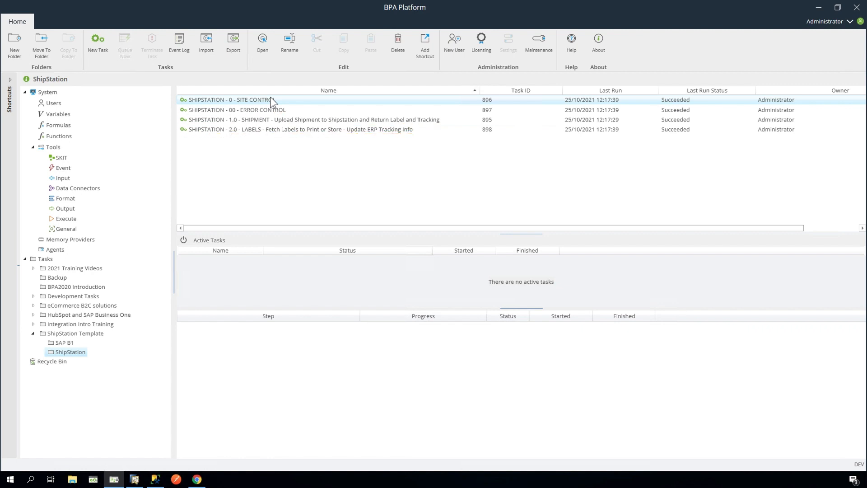
{"action": "left_click", "coordinate": [272, 111]}
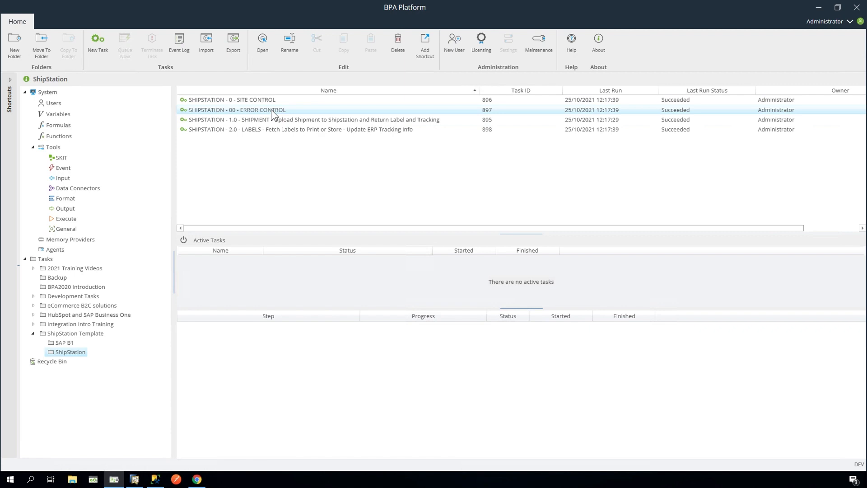
{"action": "double_click", "coordinate": [271, 110]}
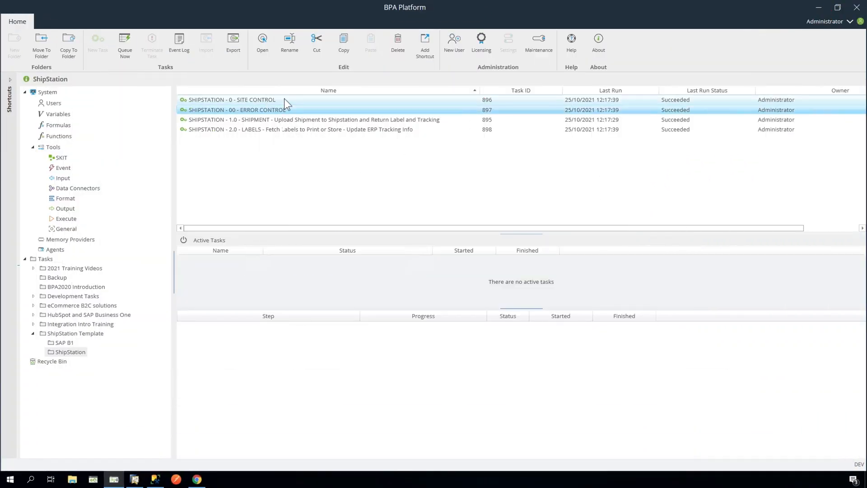
{"action": "left_click", "coordinate": [283, 98]}
{"action": "right_click", "coordinate": [284, 98]}
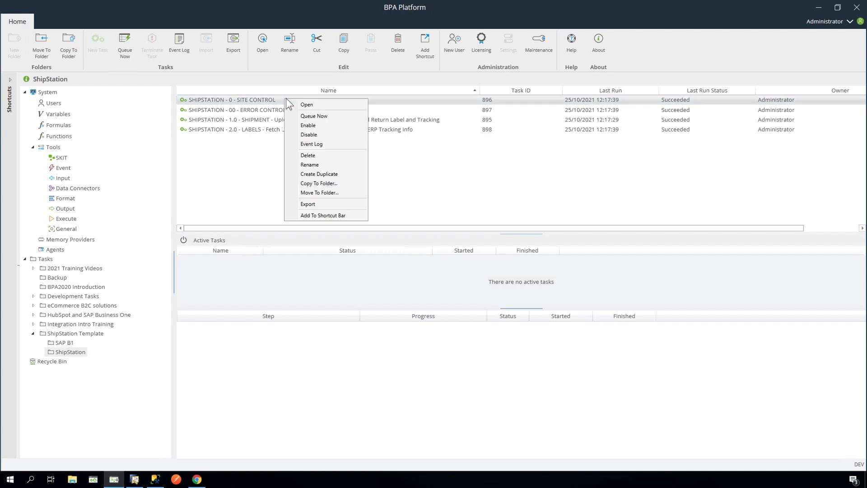
{"action": "left_click", "coordinate": [338, 116]}
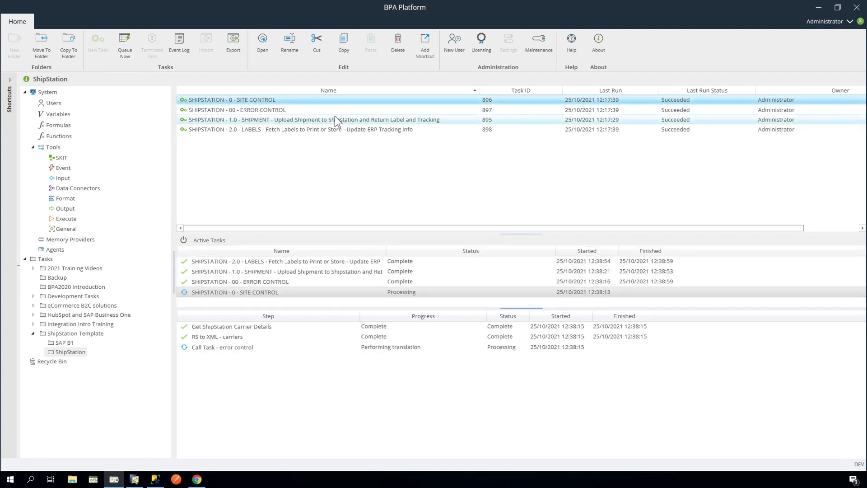
Check the recent shipments in ShipStation, and the tracking number in the SAP Business One delivery's logistics details.
{"action": "left_click", "coordinate": [204, 479]}
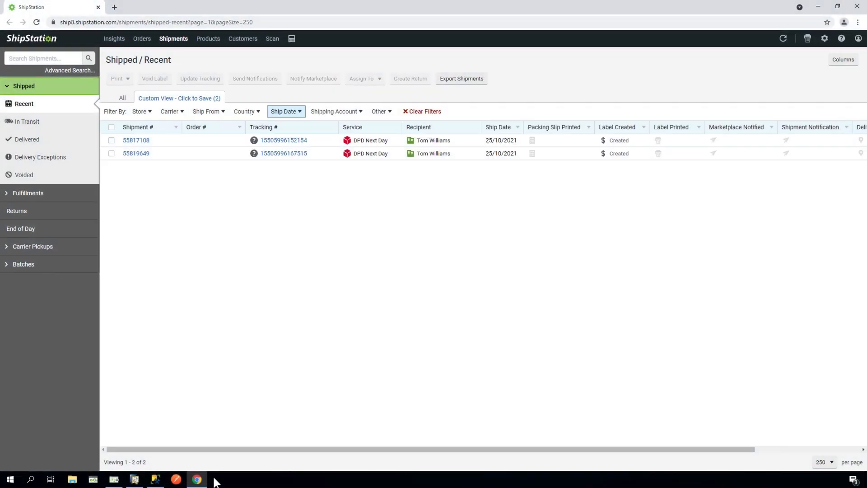
{"action": "left_click", "coordinate": [135, 479]}
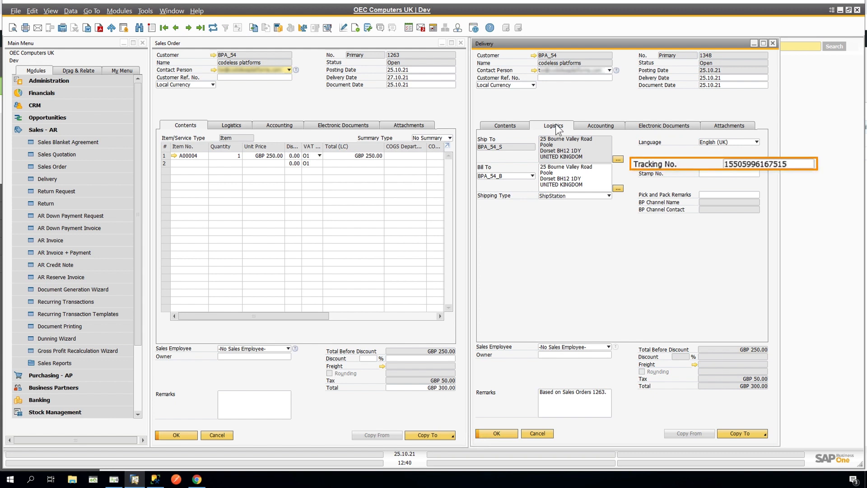